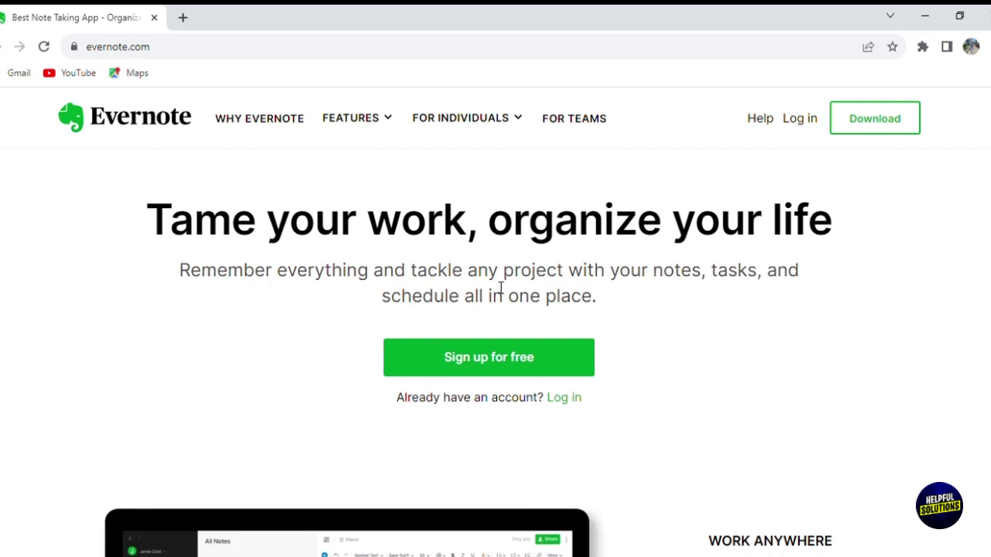
- Scroll down through the Evernote homepage and back up to browse its content
scroll(500, 288, "down", 1)
scroll(497, 287, "down", 3)
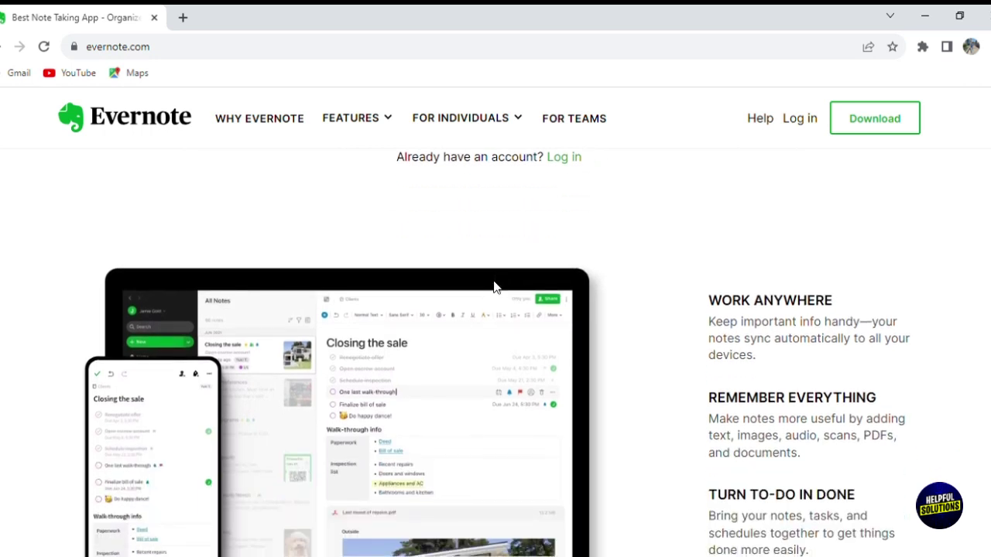
scroll(496, 287, "down", 1)
scroll(496, 287, "down", 4)
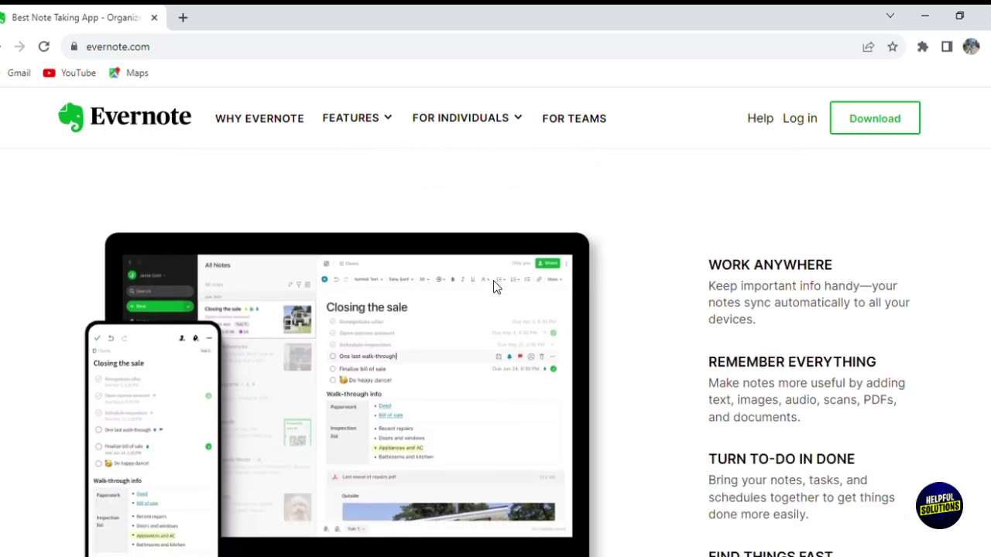
scroll(496, 287, "down", 1)
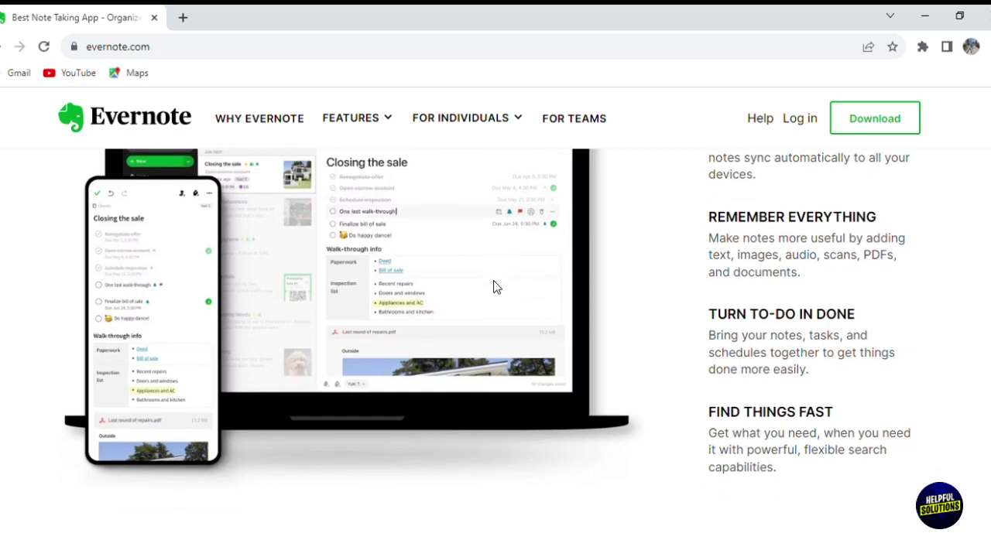
scroll(496, 287, "down", 1)
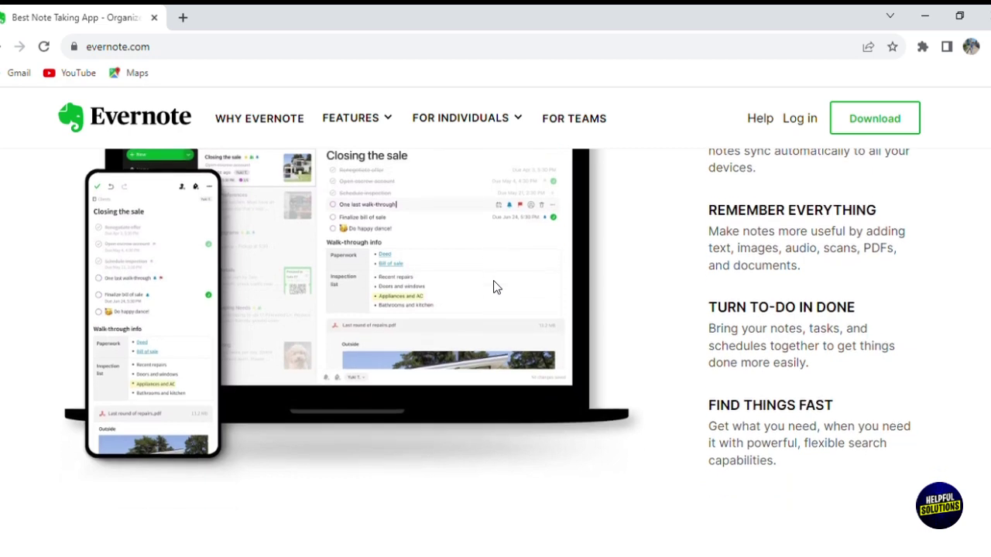
scroll(496, 288, "down", 8)
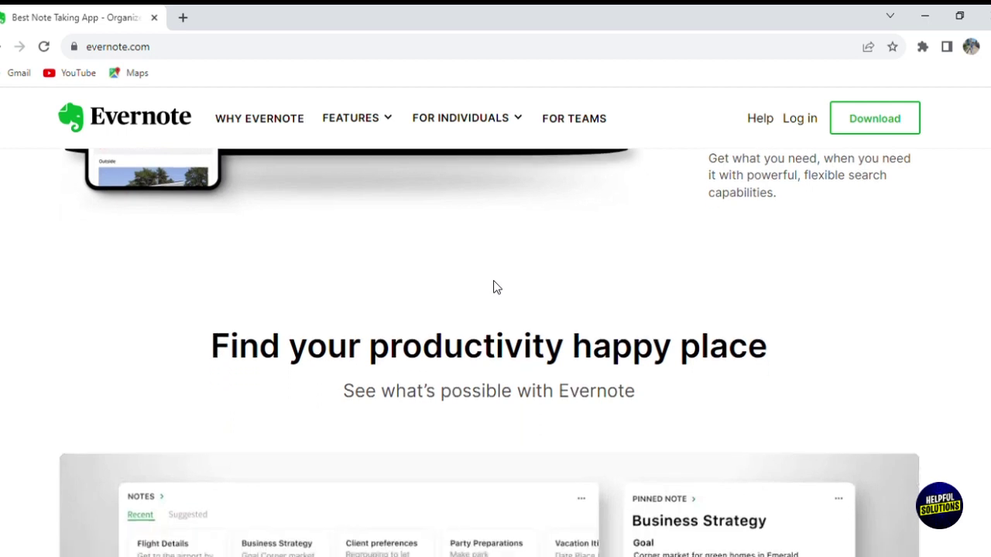
scroll(496, 287, "down", 5)
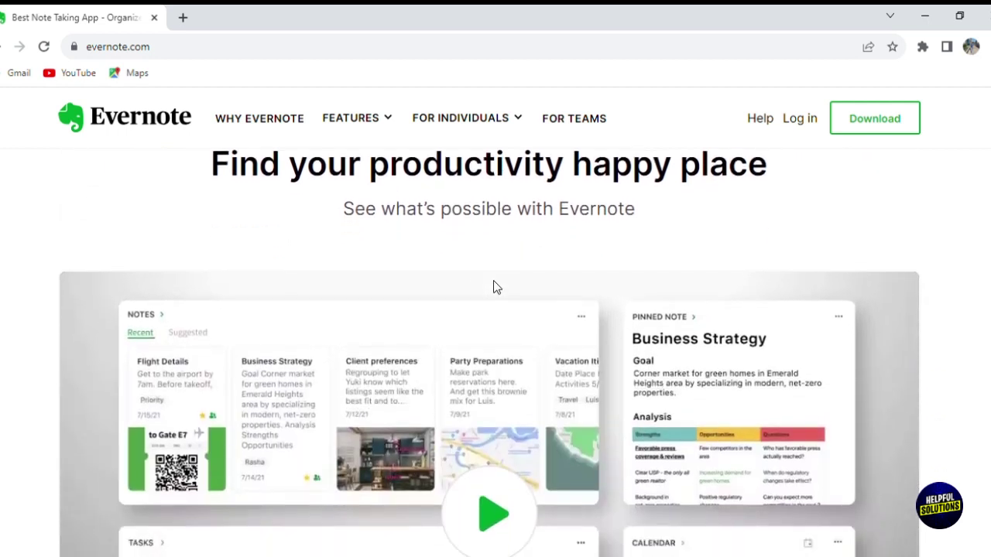
scroll(496, 287, "down", 3)
scroll(496, 288, "down", 1)
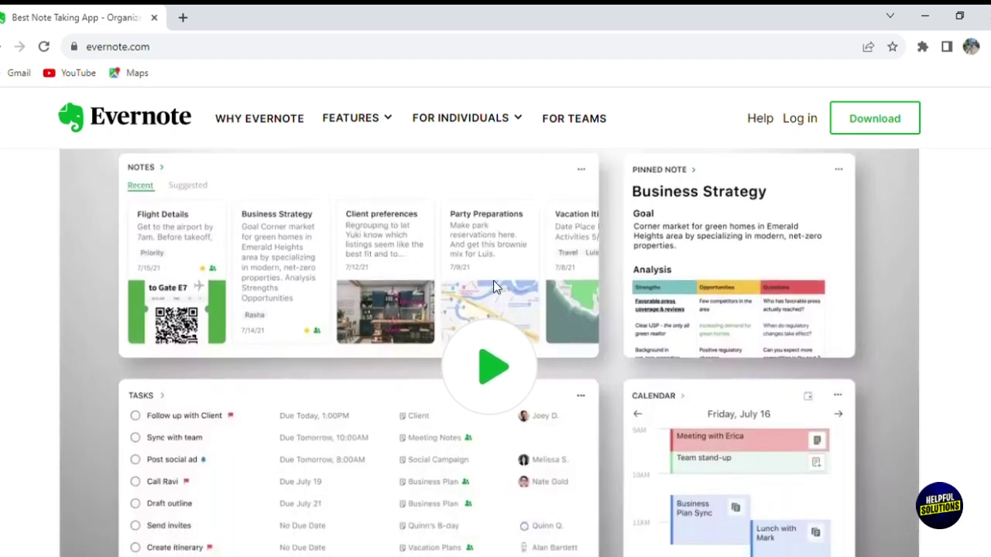
scroll(496, 288, "down", 6)
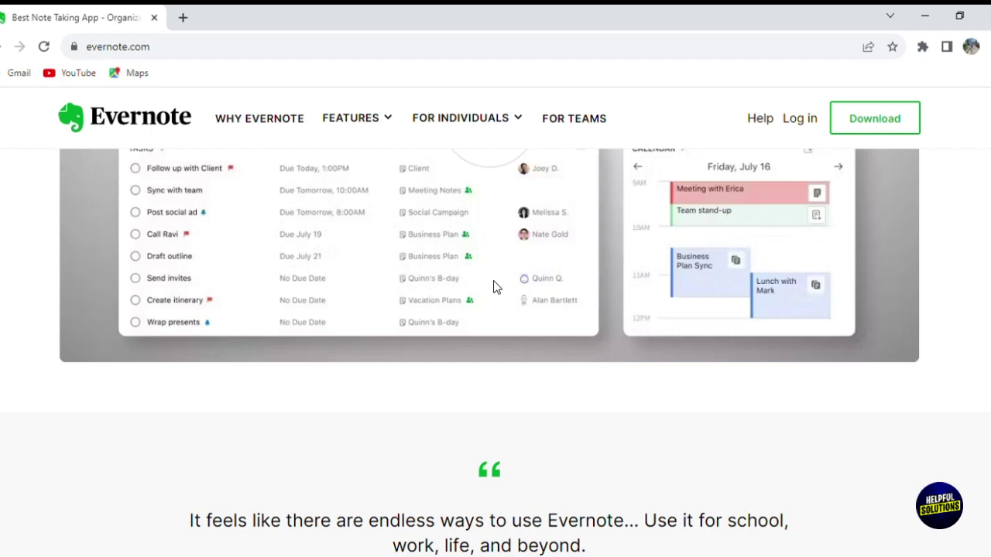
scroll(496, 287, "down", 1)
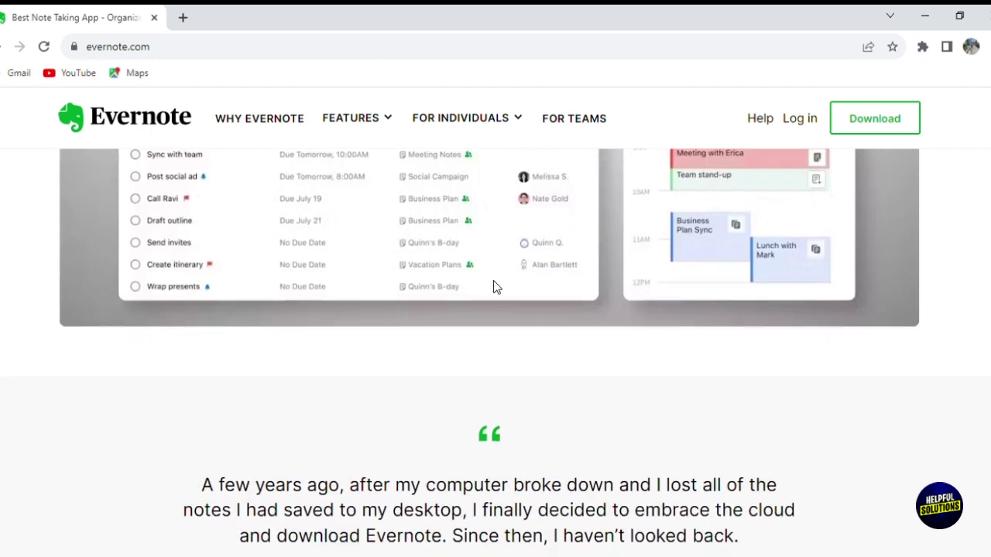
scroll(497, 287, "down", 5)
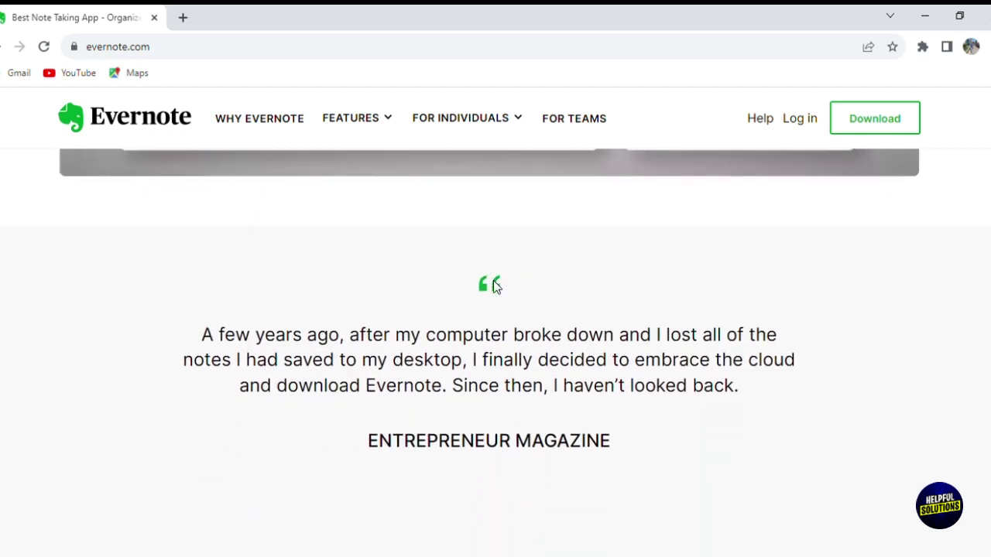
scroll(496, 287, "down", 3)
scroll(501, 287, "down", 2)
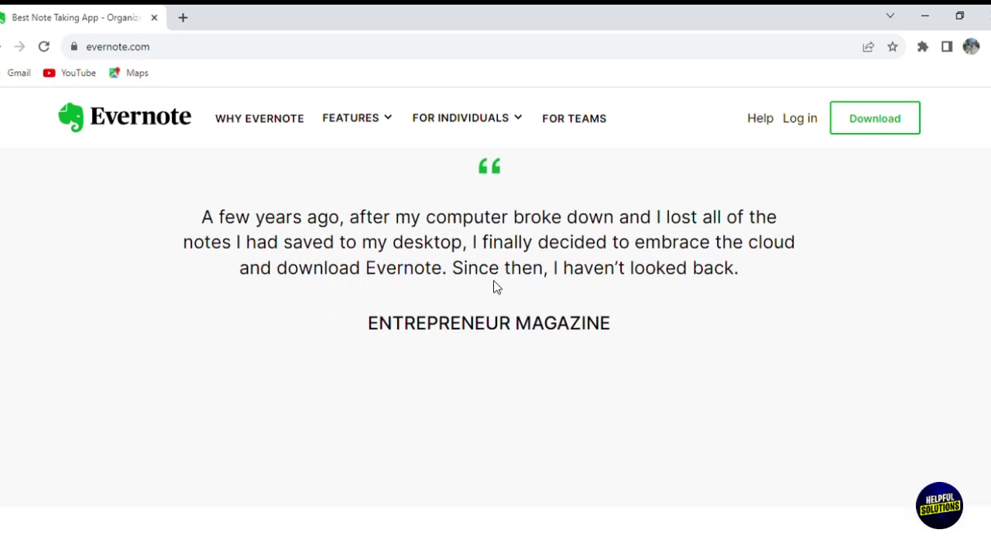
scroll(497, 287, "down", 1)
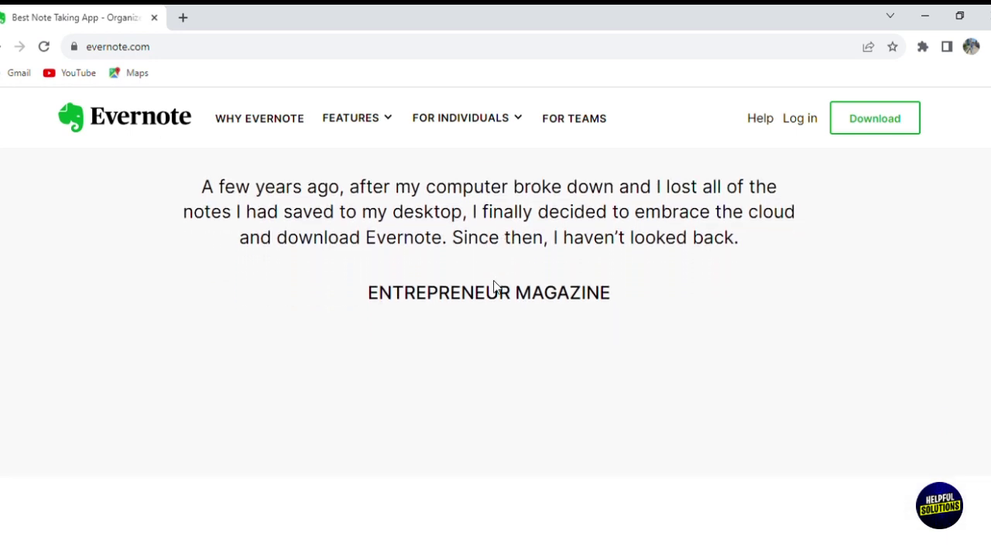
scroll(496, 287, "up", 1)
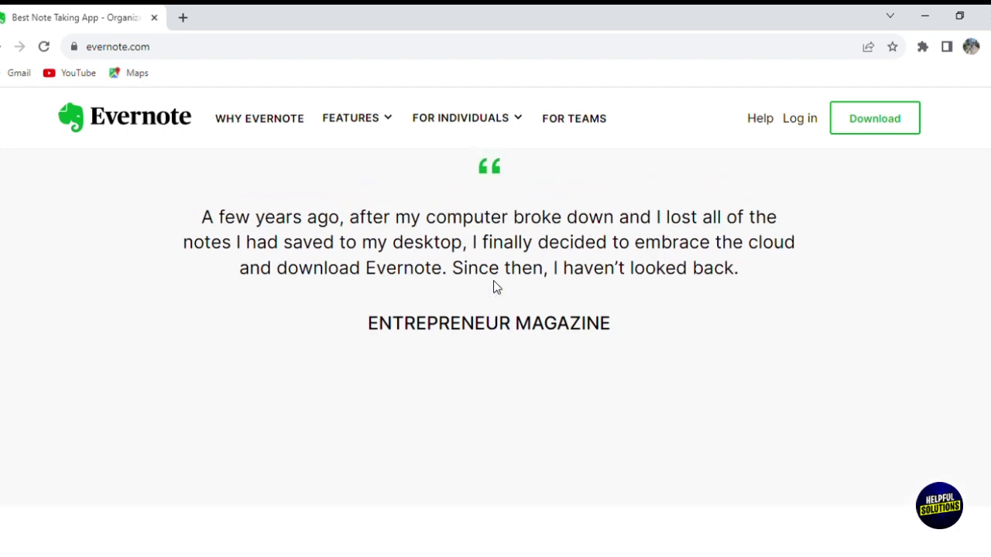
scroll(496, 287, "up", 5)
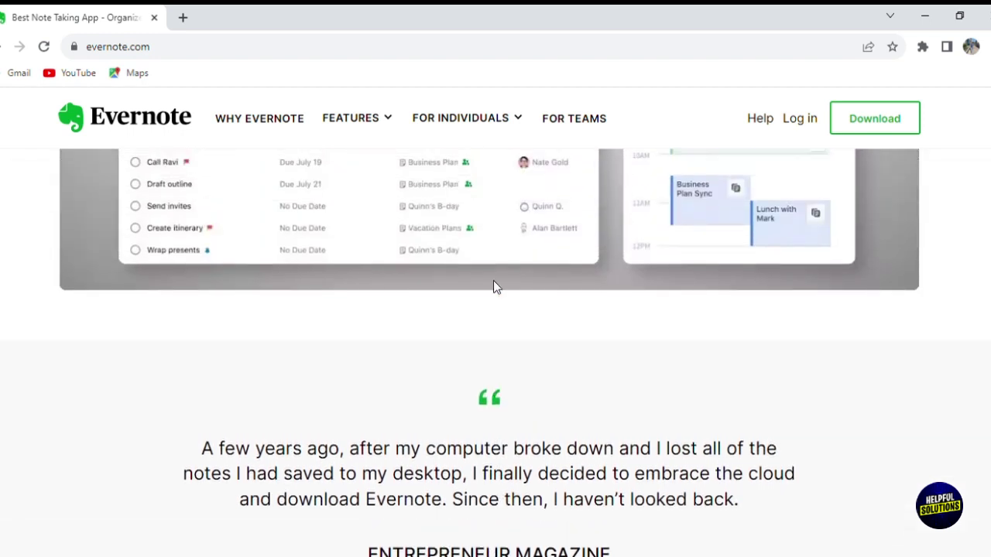
scroll(496, 287, "up", 6)
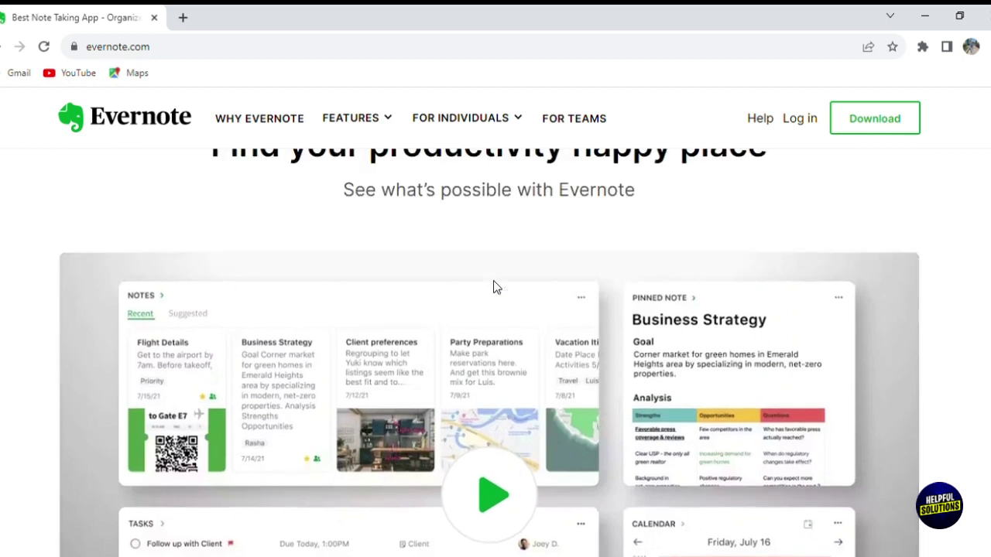
scroll(500, 287, "up", 6)
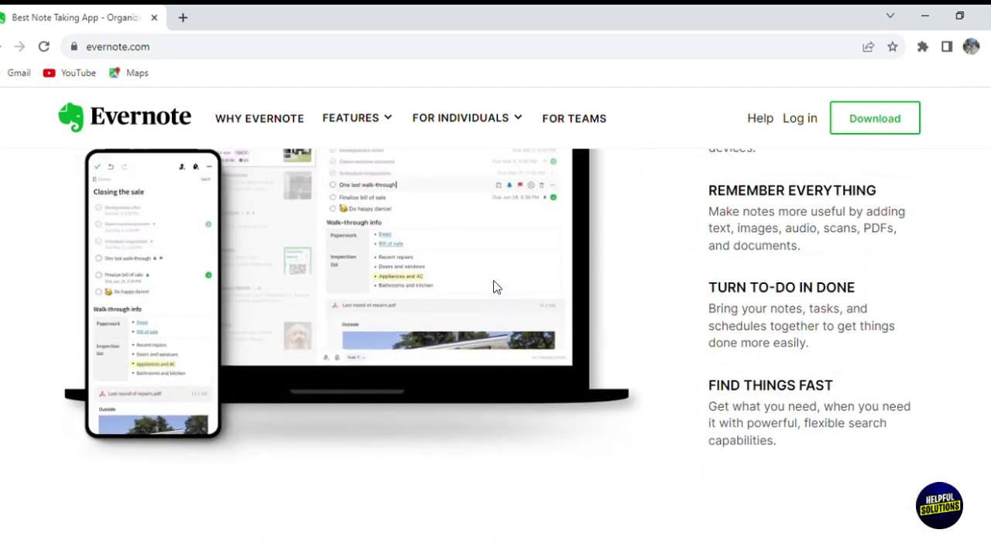
scroll(496, 288, "up", 5)
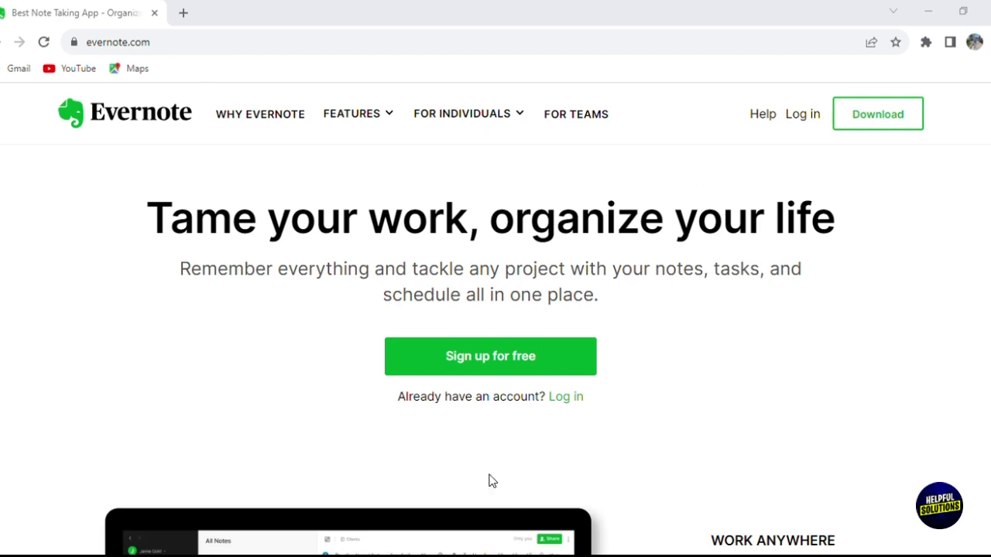
- Choose 'Sign up for free' and scroll the compare-plans page to the plan buttons
left_click(535, 507)
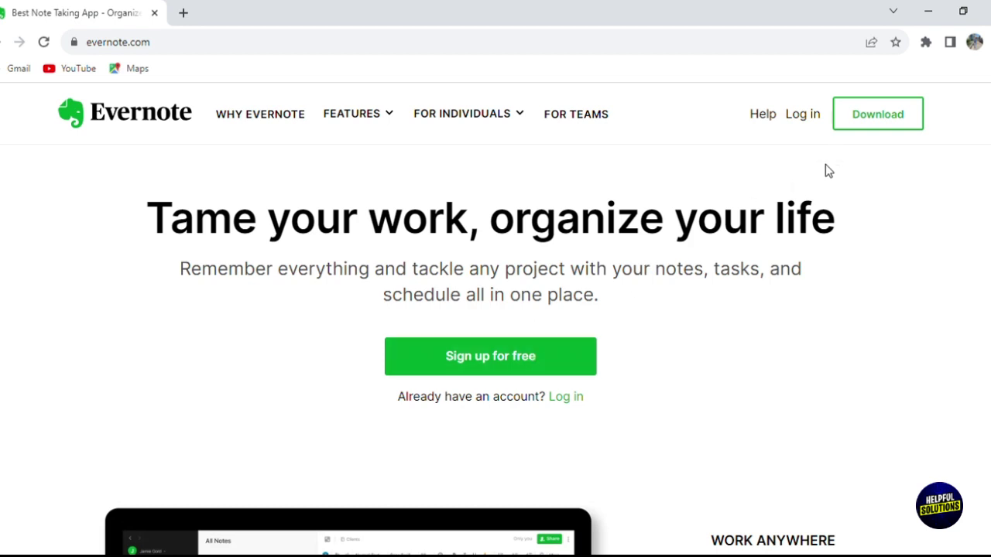
left_click(525, 364)
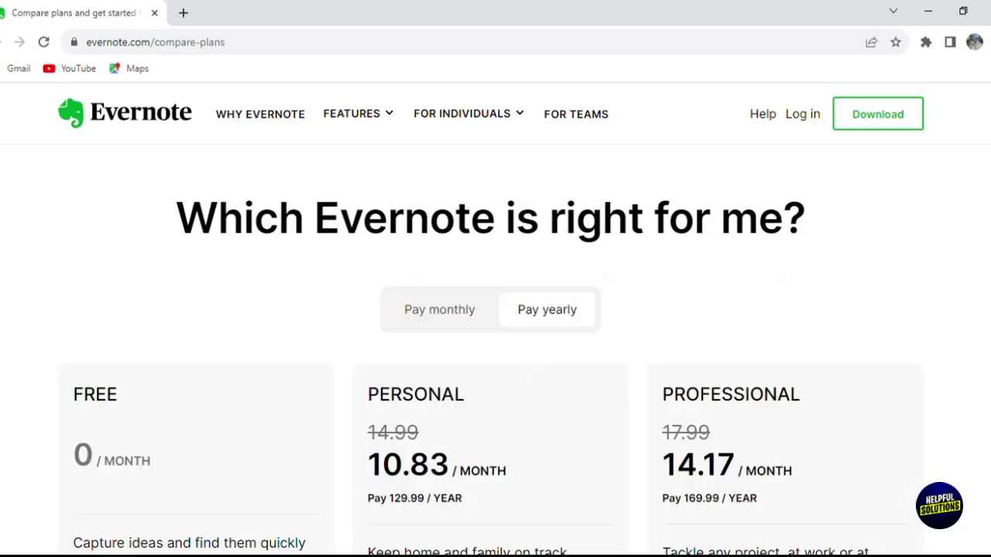
scroll(496, 349, "down", 2)
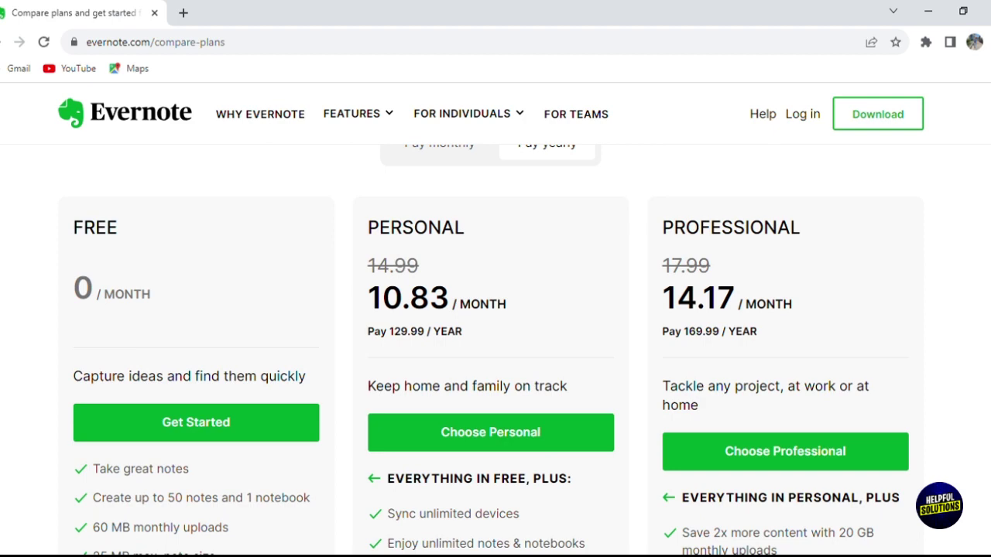
scroll(496, 348, "down", 4)
scroll(496, 348, "up", 2)
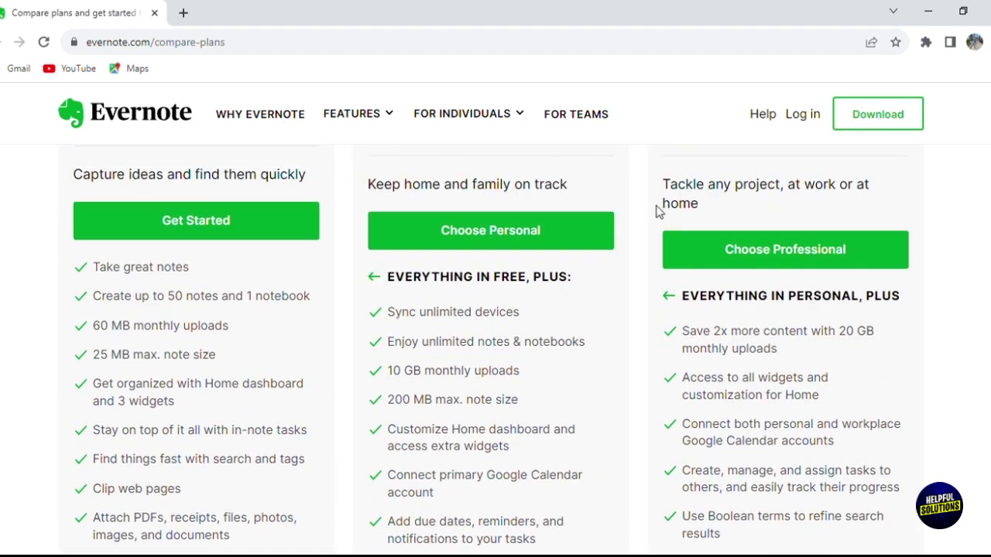
- Pick Get Started under the Free plan and log in via 'Continuer avec Google' with your Google account
left_click(251, 217)
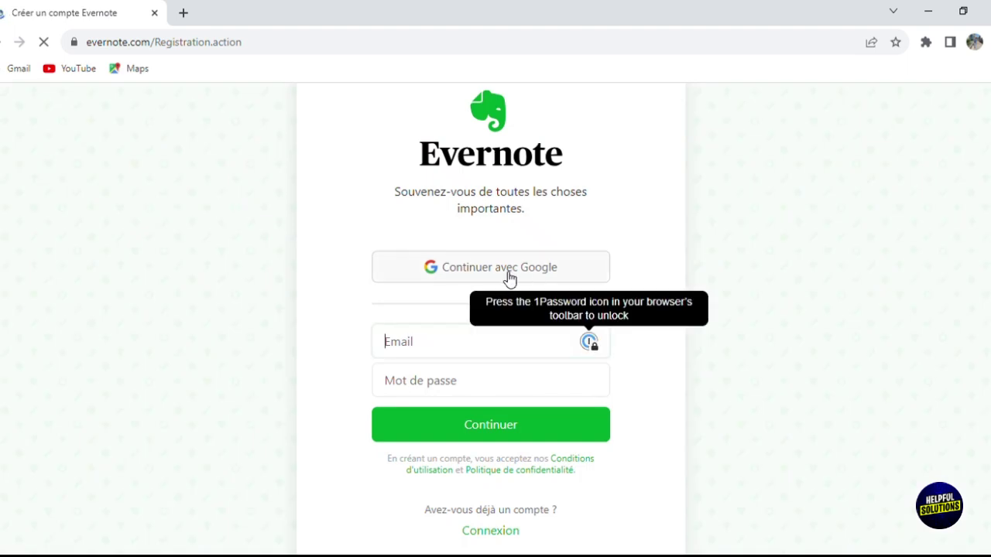
left_click(508, 278)
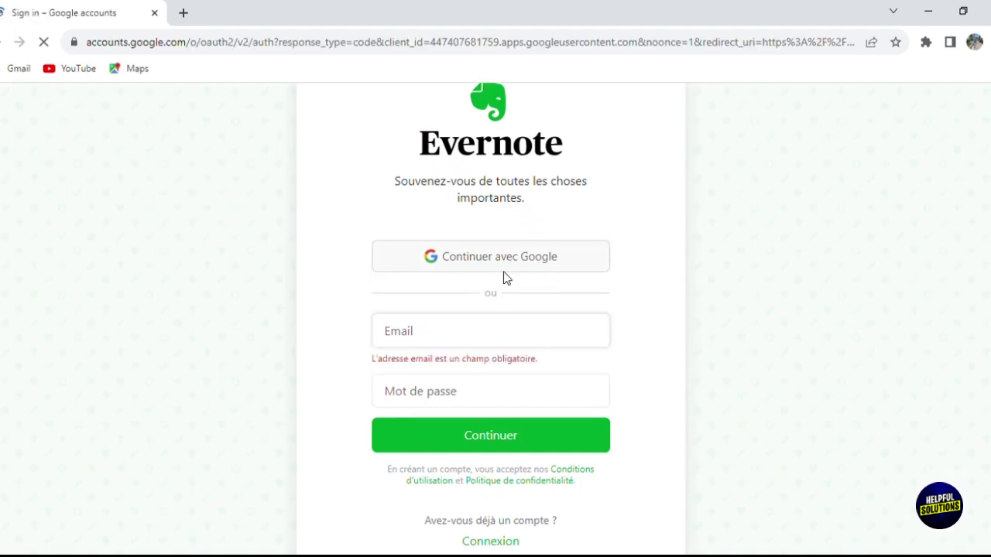
left_click(490, 312)
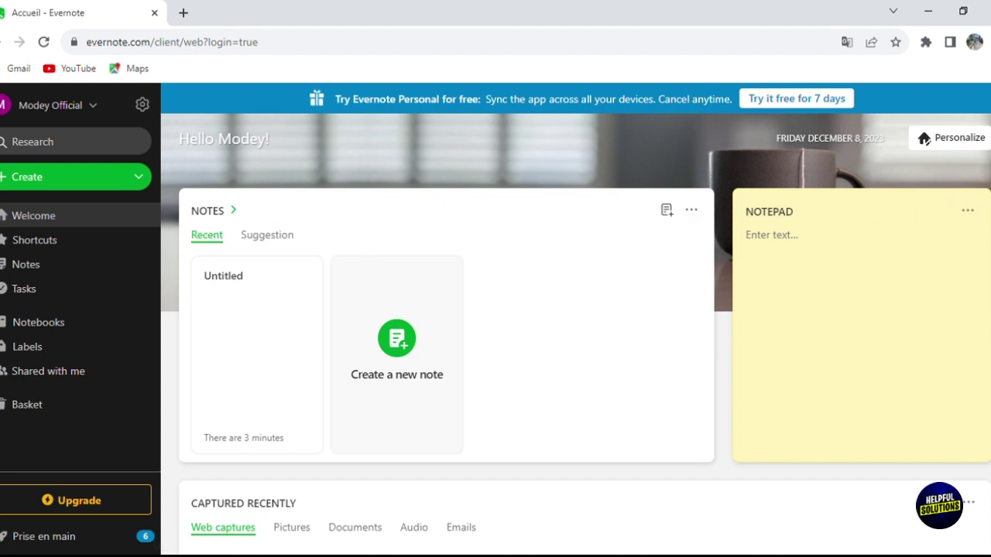
- Scroll the home page, then open and close the Research search panel
scroll(925, 141, "down", 2)
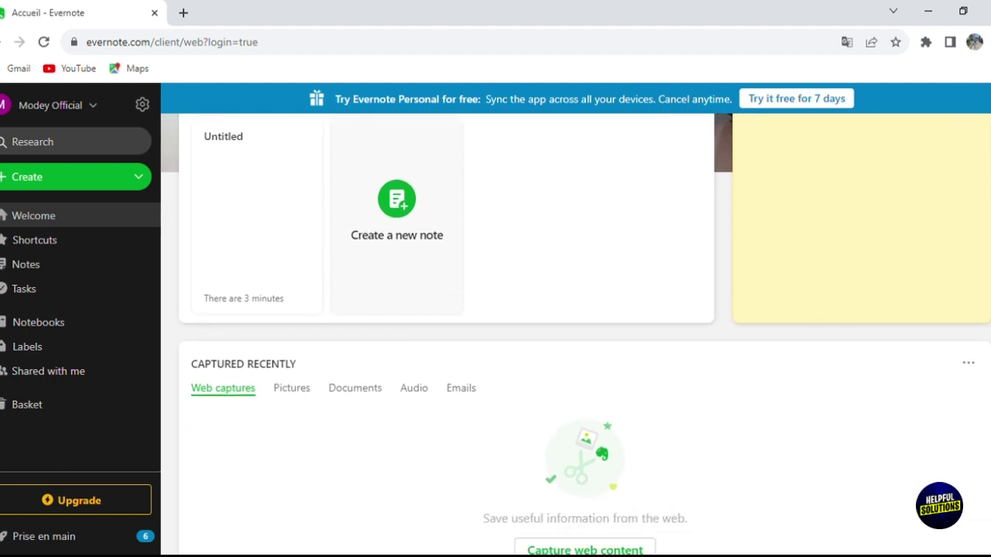
scroll(874, 329, "down", 1)
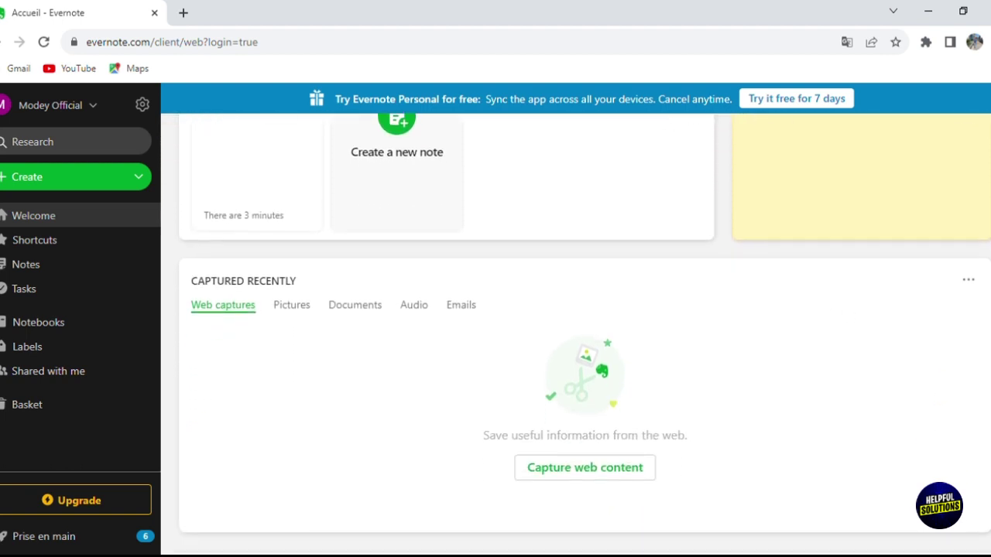
scroll(925, 140, "up", 3)
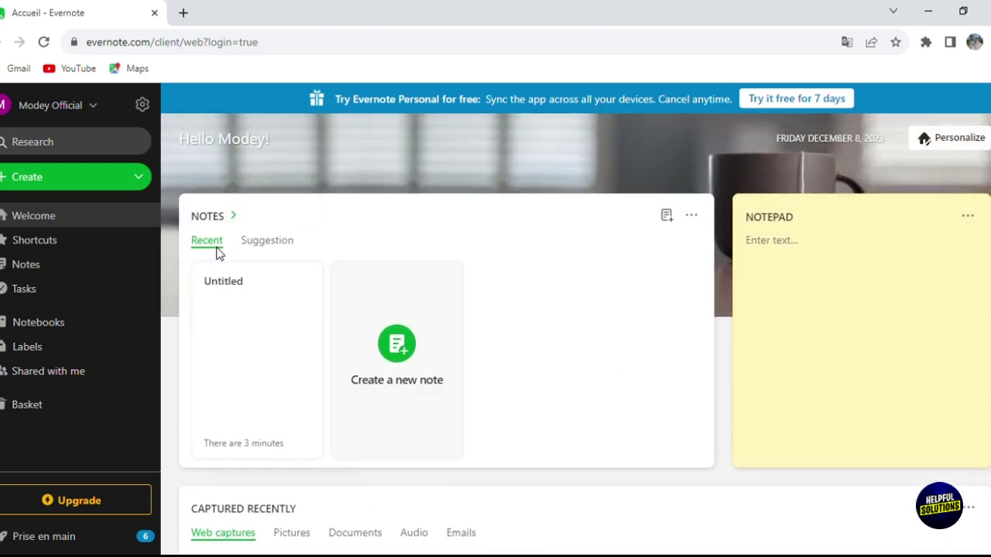
left_click(62, 143)
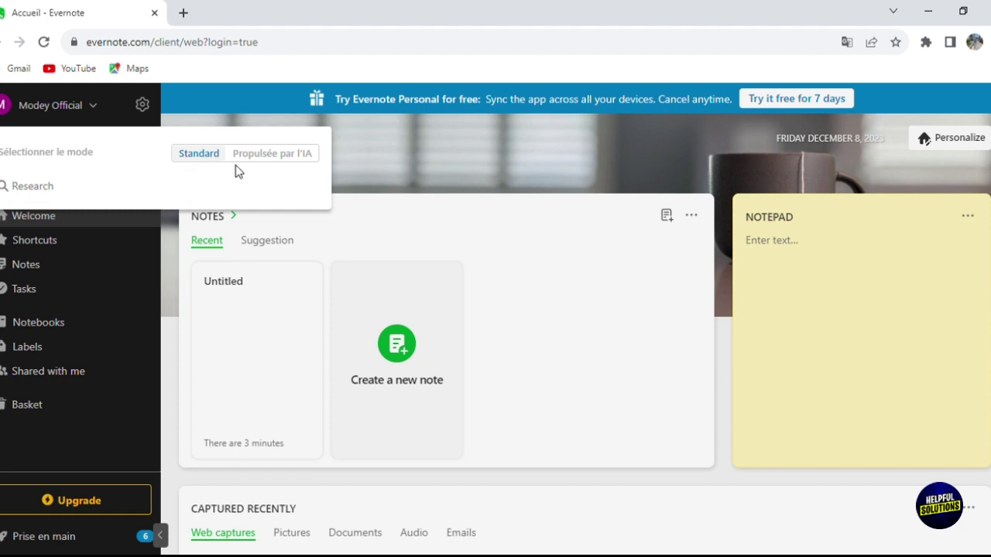
left_click(86, 215)
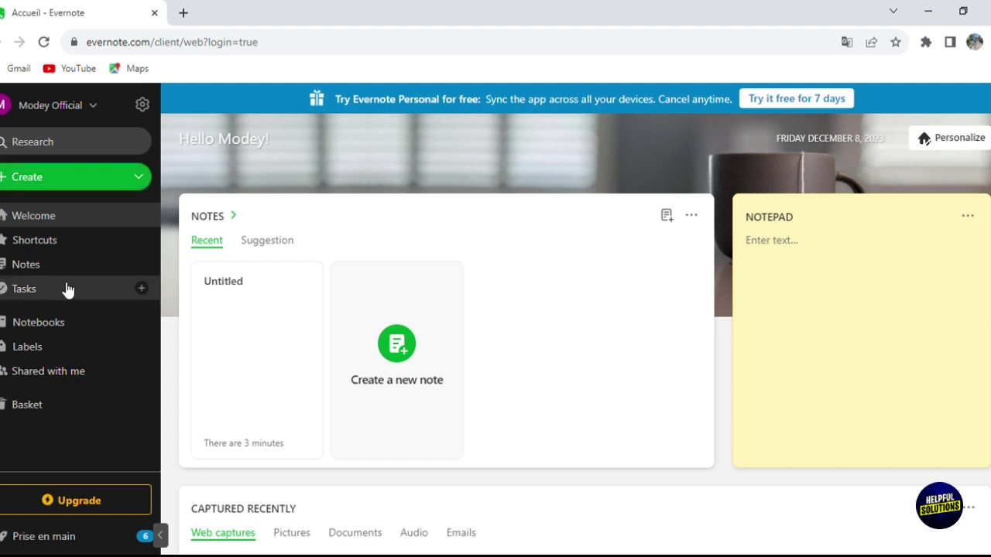
- Open and close the account menu, then enter Personalize your Home mode
left_click(87, 110)
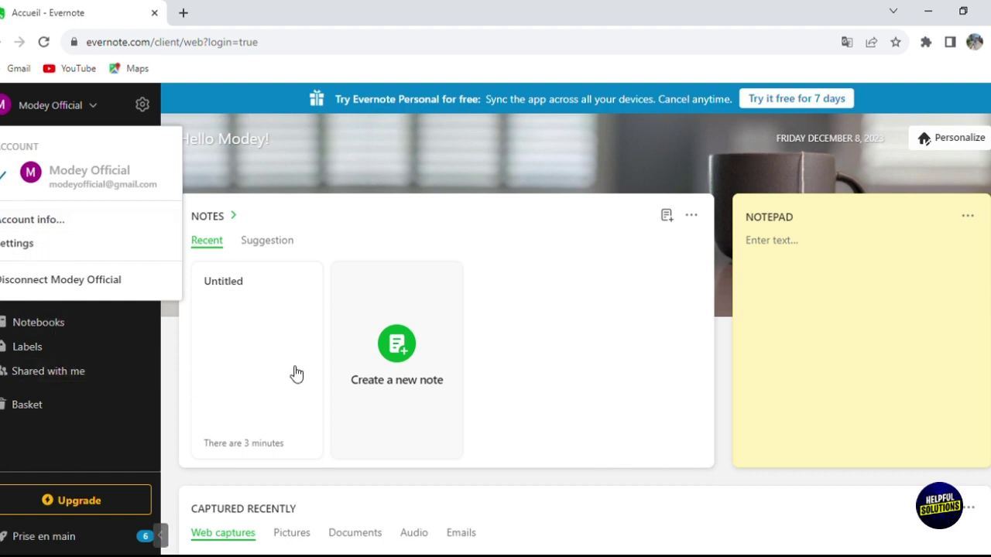
left_click(511, 191)
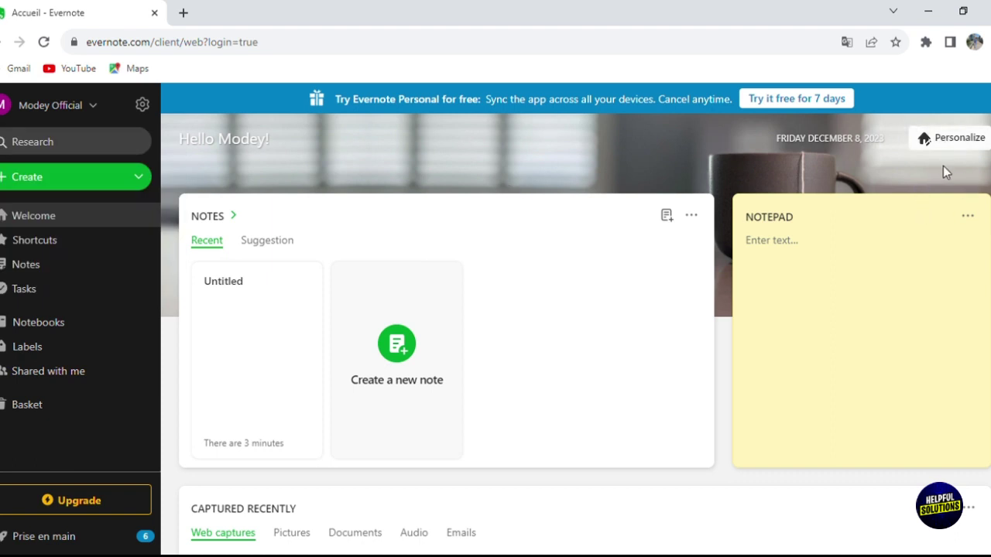
left_click(956, 147)
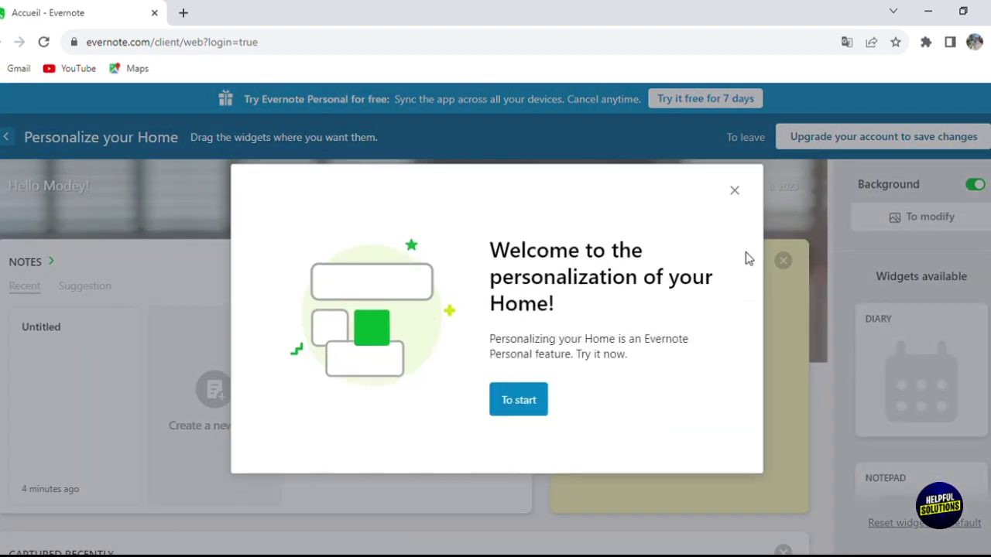
- Dismiss the welcome popup and set the black-and-white flying bird photo as the Home background
left_click(742, 197)
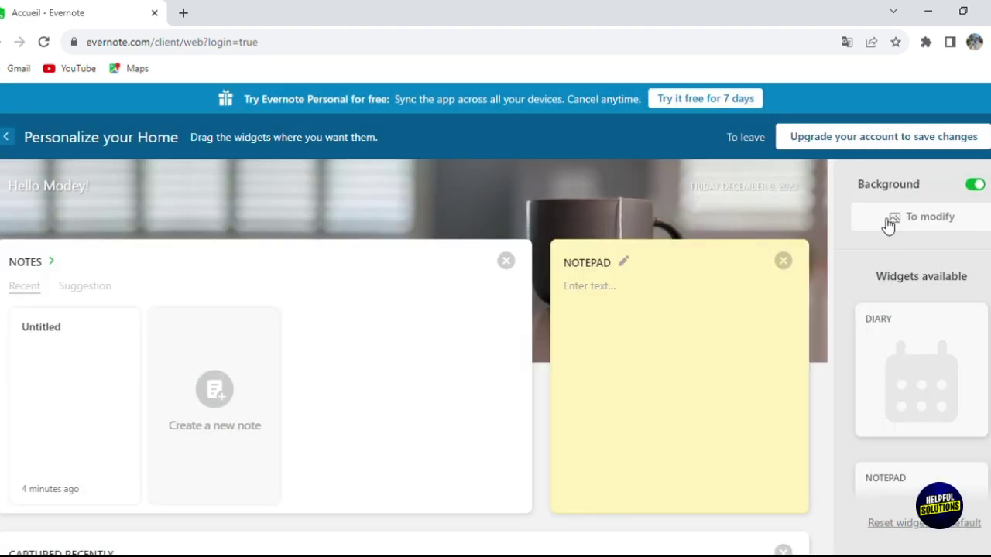
left_click(882, 219)
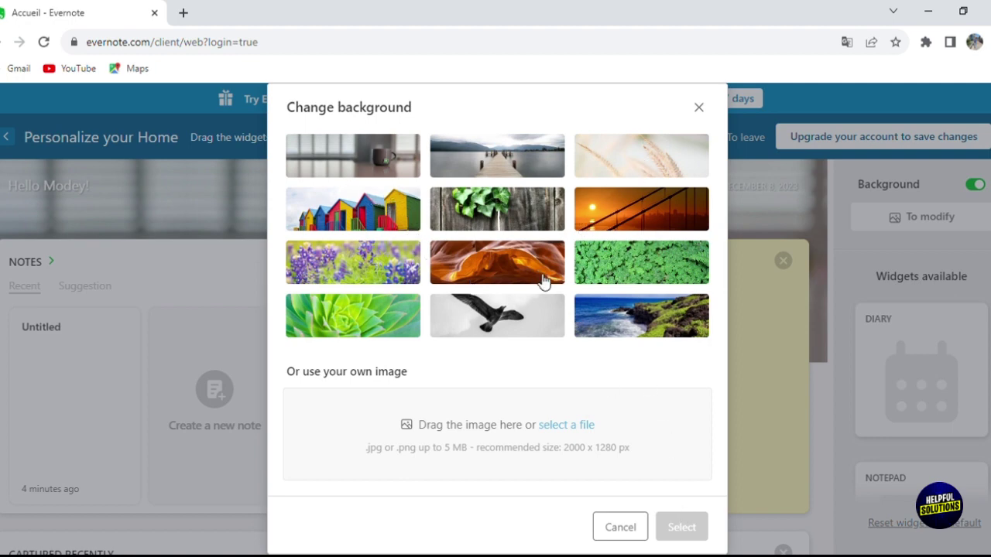
left_click(497, 332)
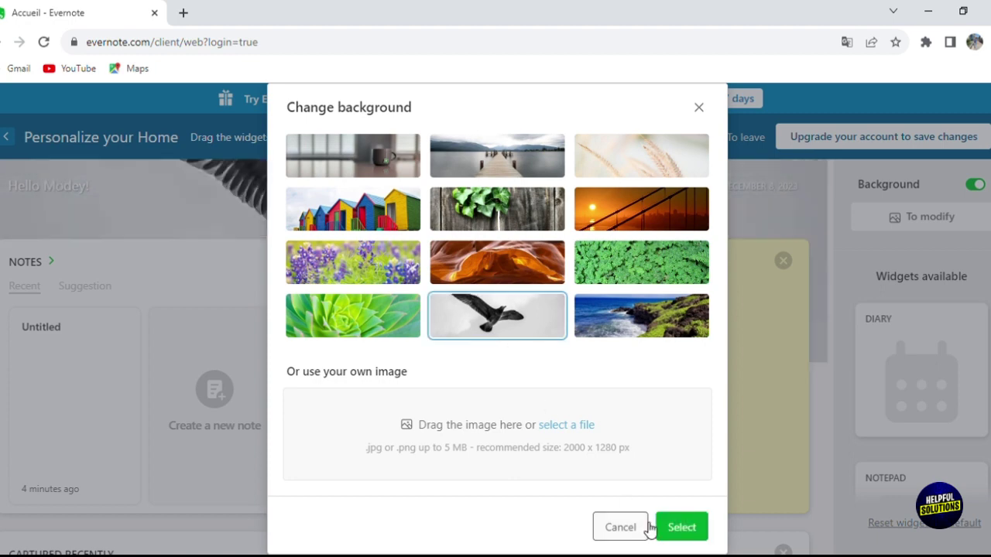
left_click(683, 539)
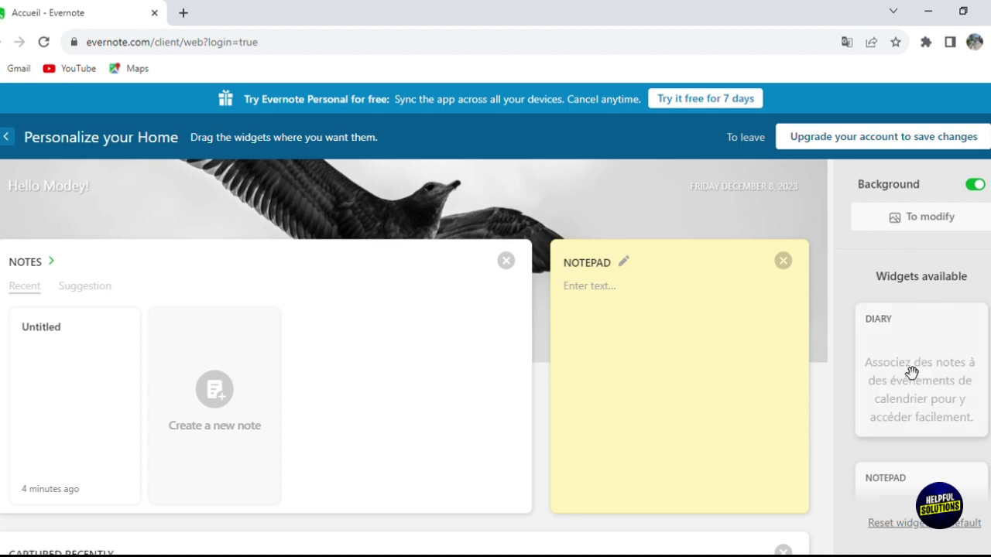
scroll(921, 356, "down", 3)
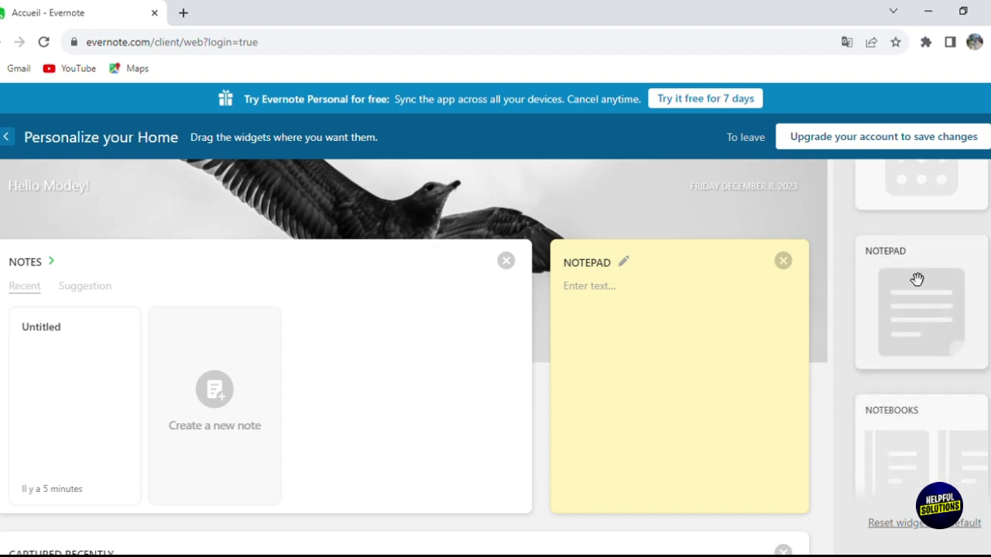
scroll(982, 309, "down", 3)
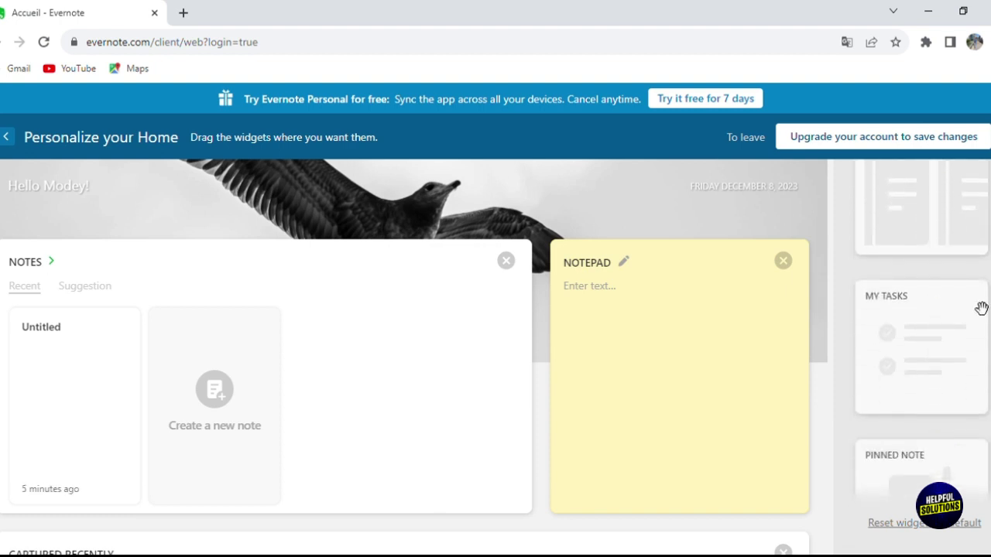
scroll(983, 339, "down", 3)
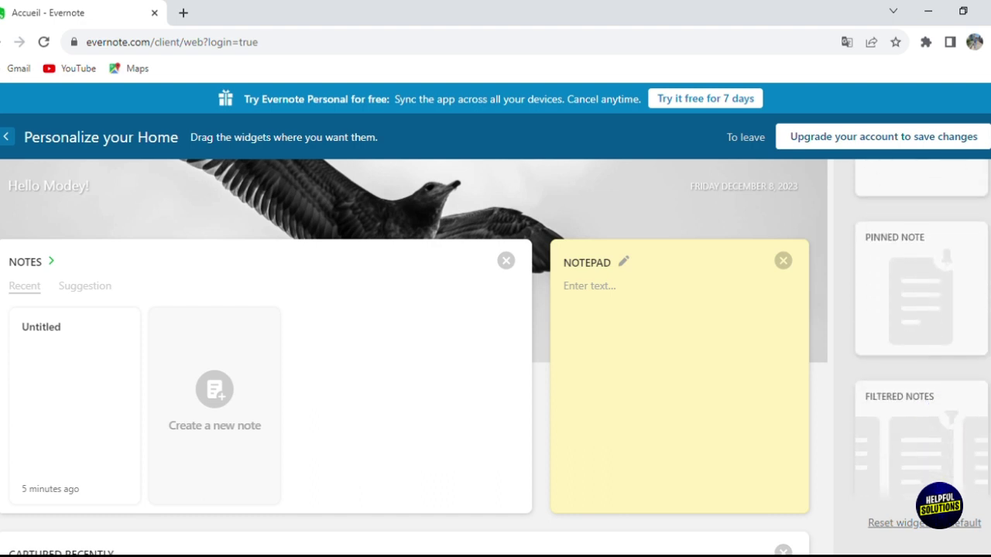
scroll(983, 310, "down", 2)
scroll(982, 303, "up", 4)
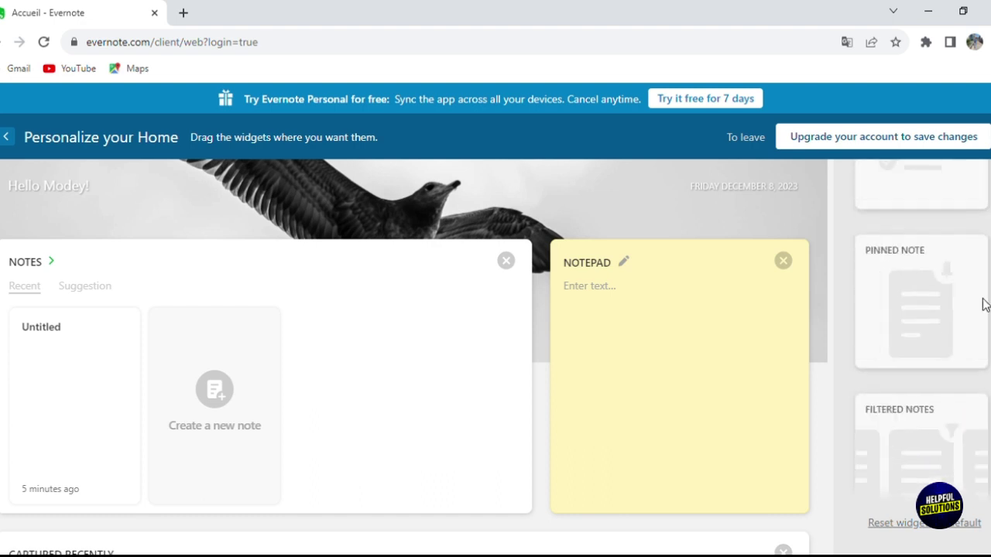
- Leave personalization and create a note titled 'note 1' with body text 'okokk'
left_click(5, 137)
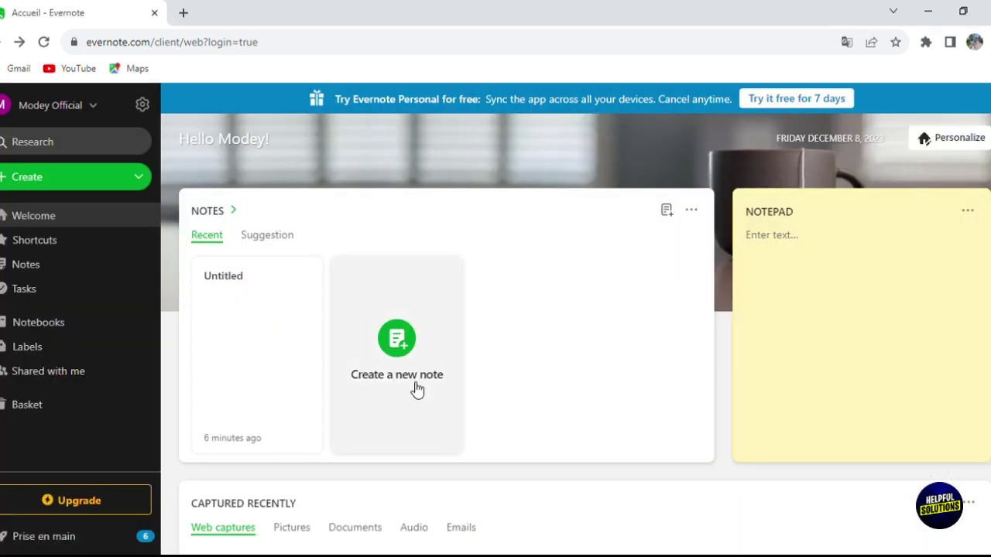
left_click(394, 321)
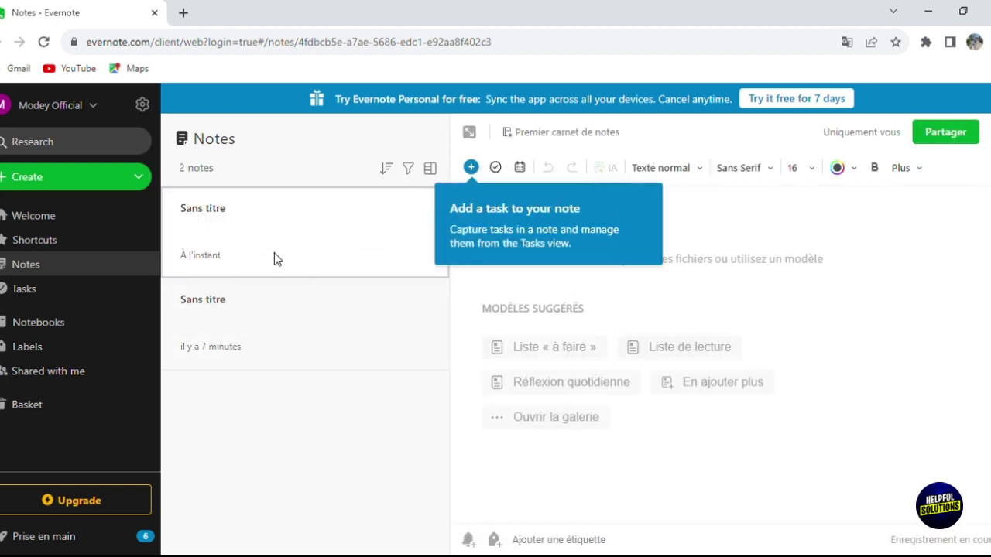
left_click(252, 404)
left_click(509, 225)
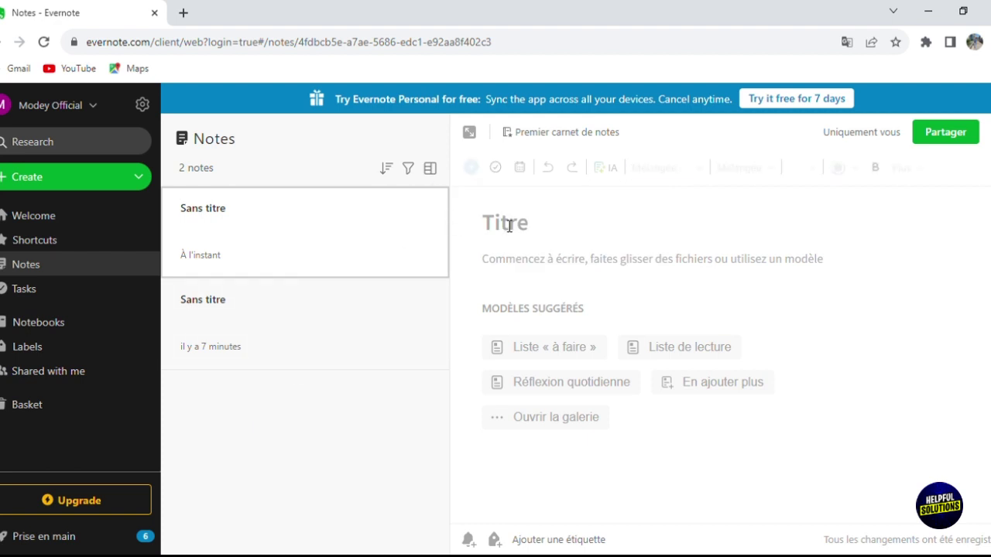
type("note 1")
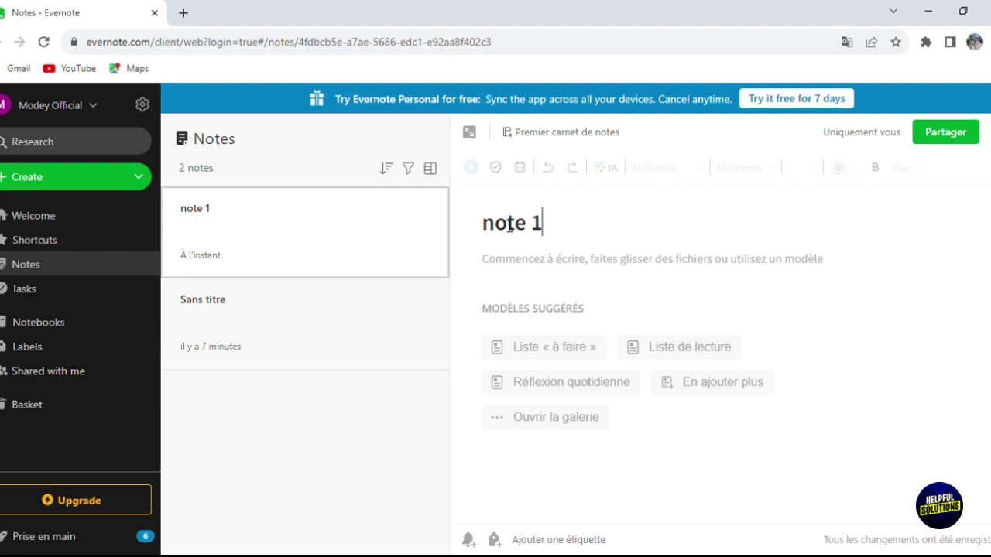
key("Return")
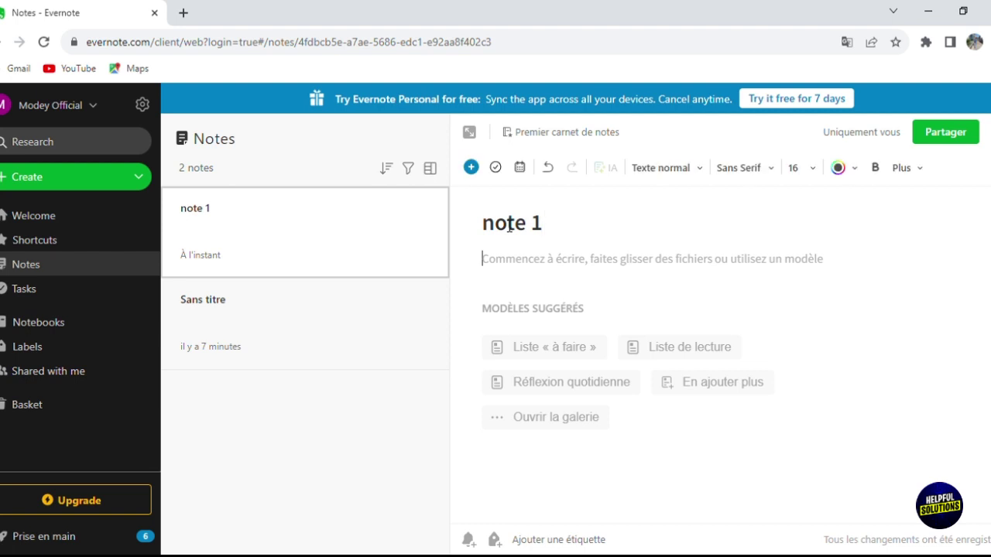
type("okokk")
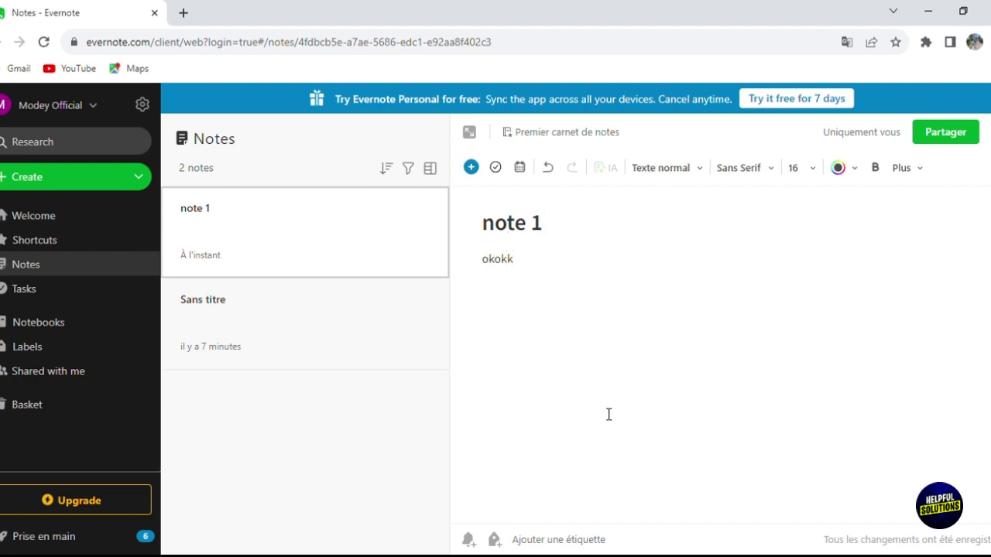
left_click(379, 460)
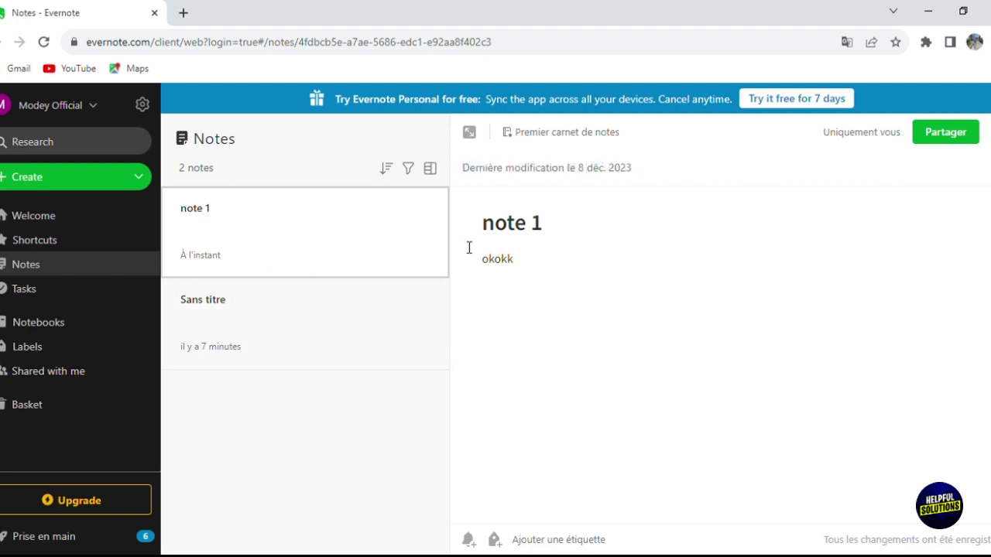
left_click(934, 135)
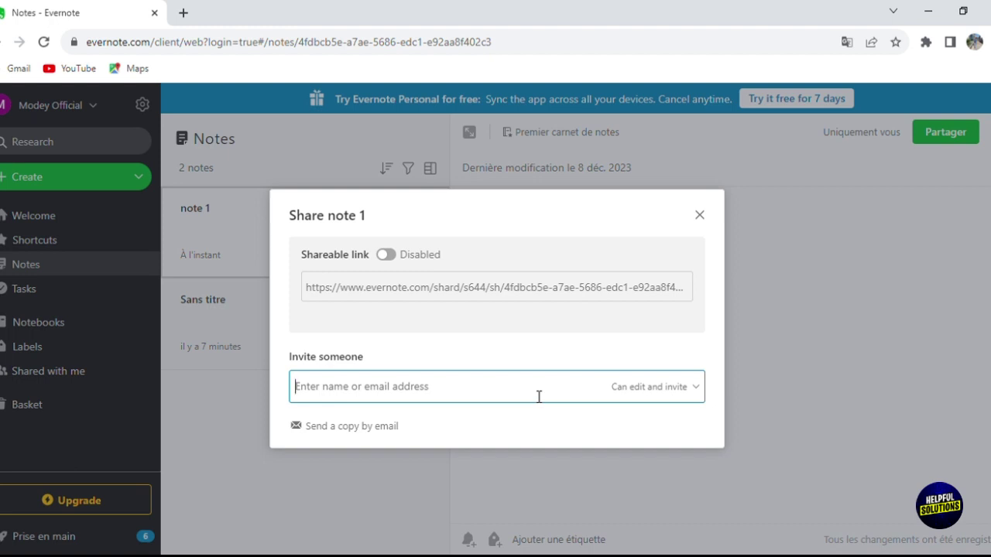
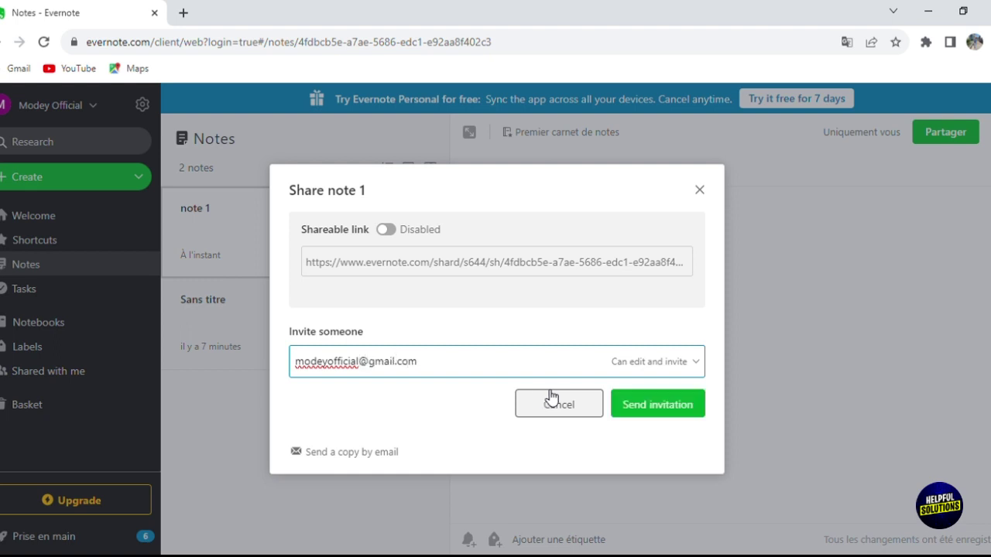
left_click(643, 420)
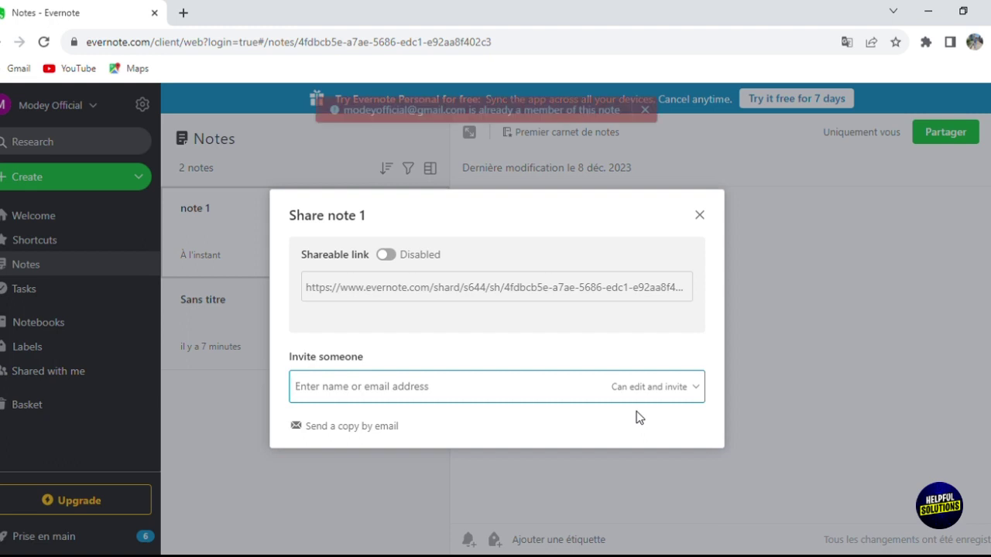
left_click(699, 216)
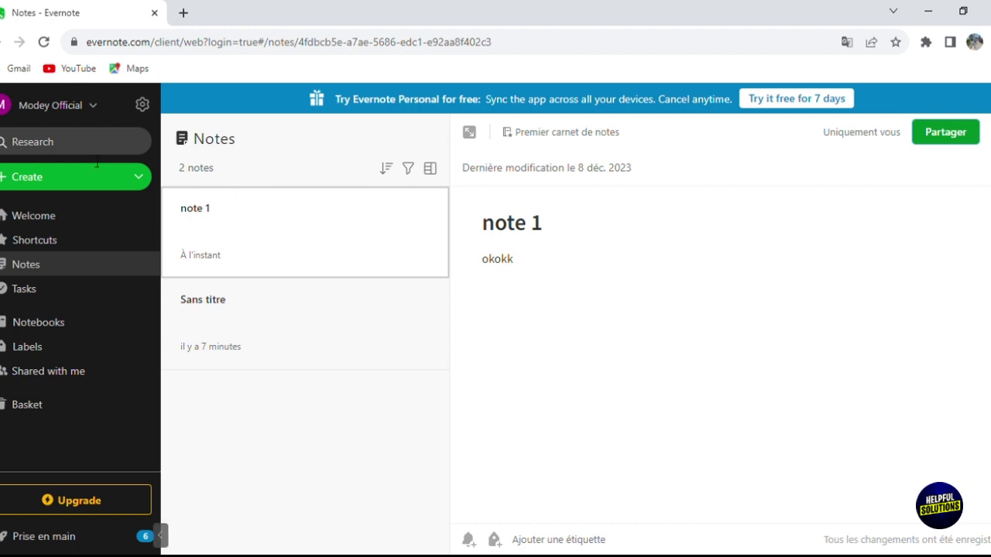
- Return to Welcome, switch the Notes widget to Suggestion, and start another blank note
left_click(67, 218)
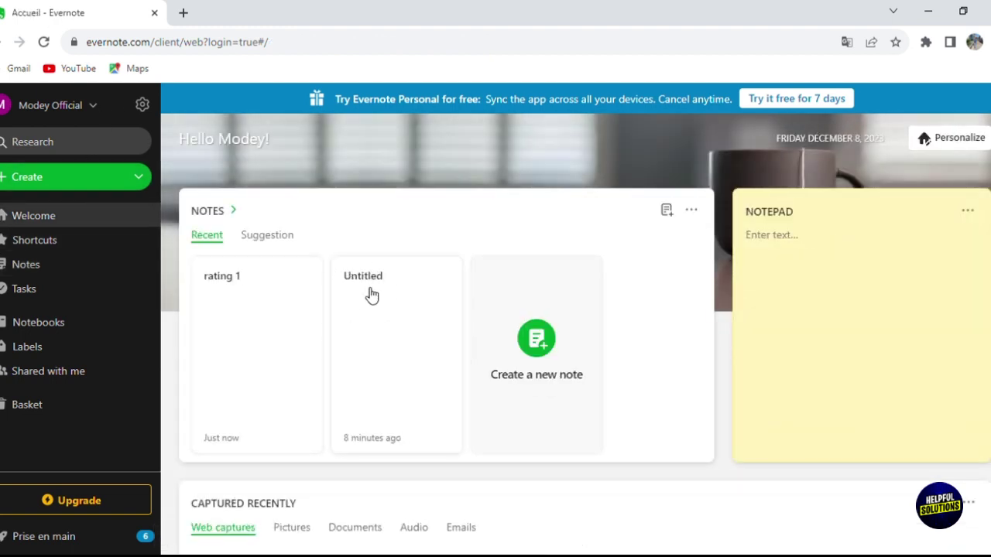
left_click(251, 245)
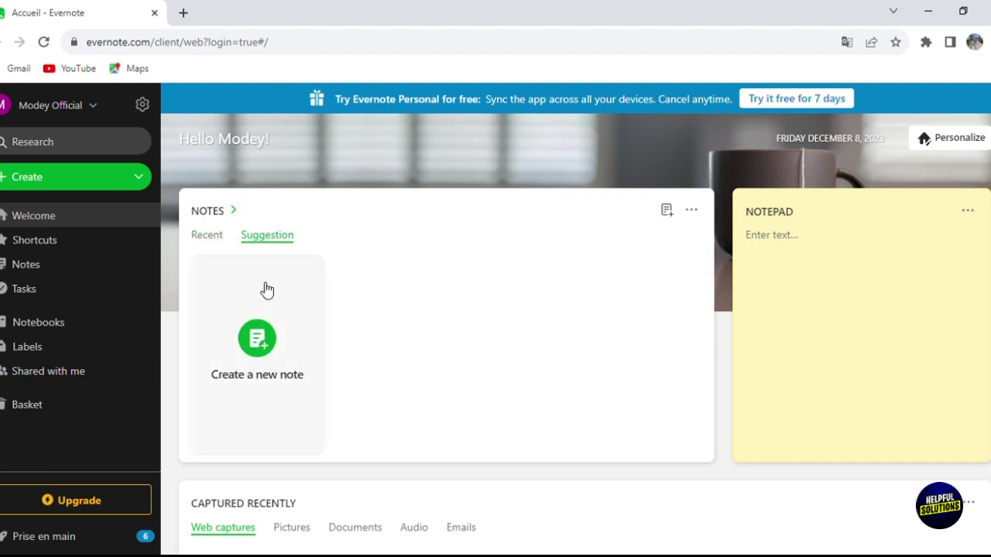
left_click(267, 372)
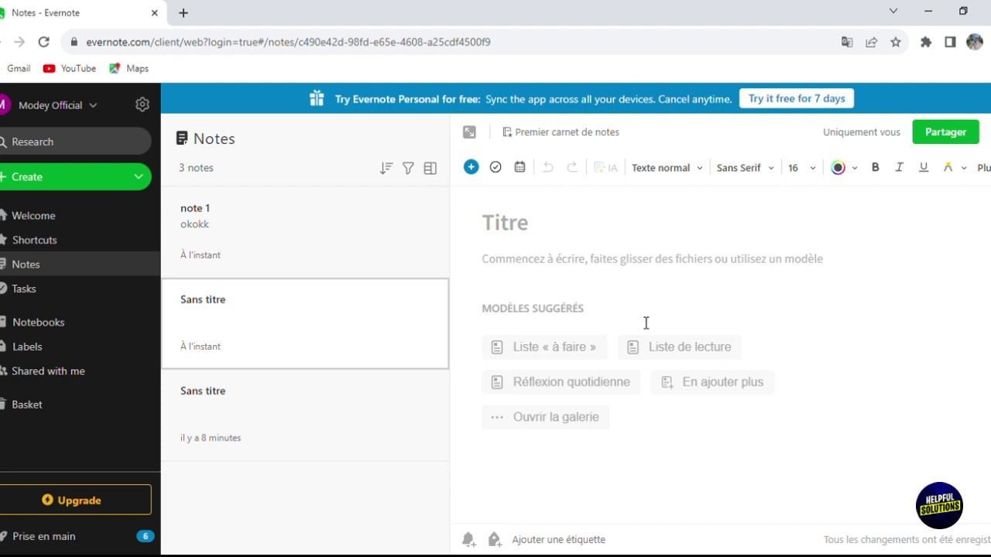
- Set the note's text to red, bold and the Big title 'Headline' style, then open the insert menu
left_click(850, 172)
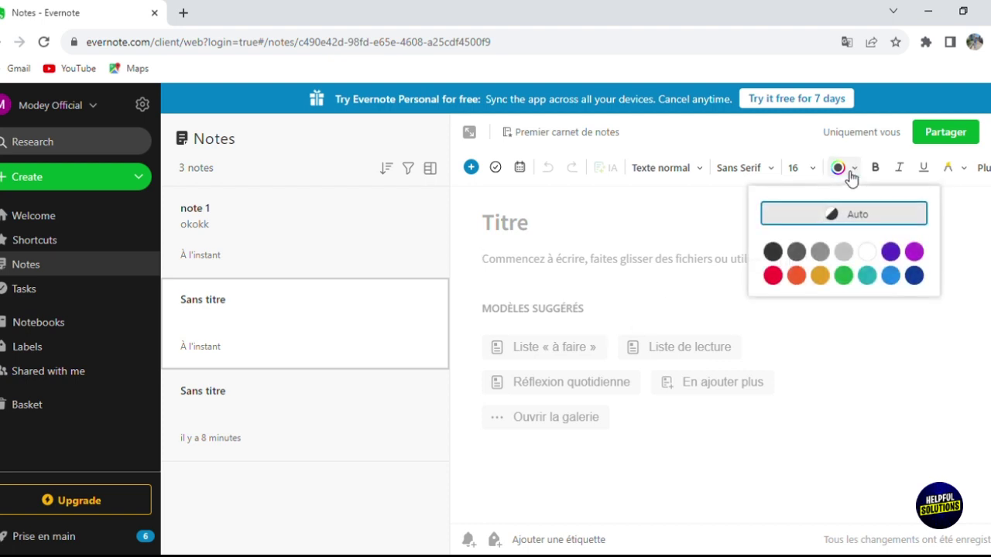
left_click(773, 276)
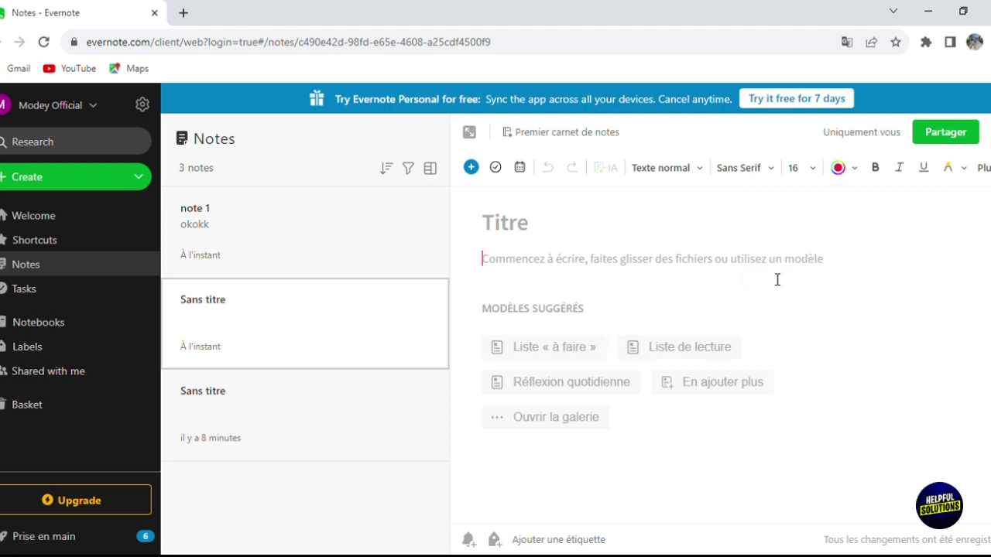
left_click(874, 170)
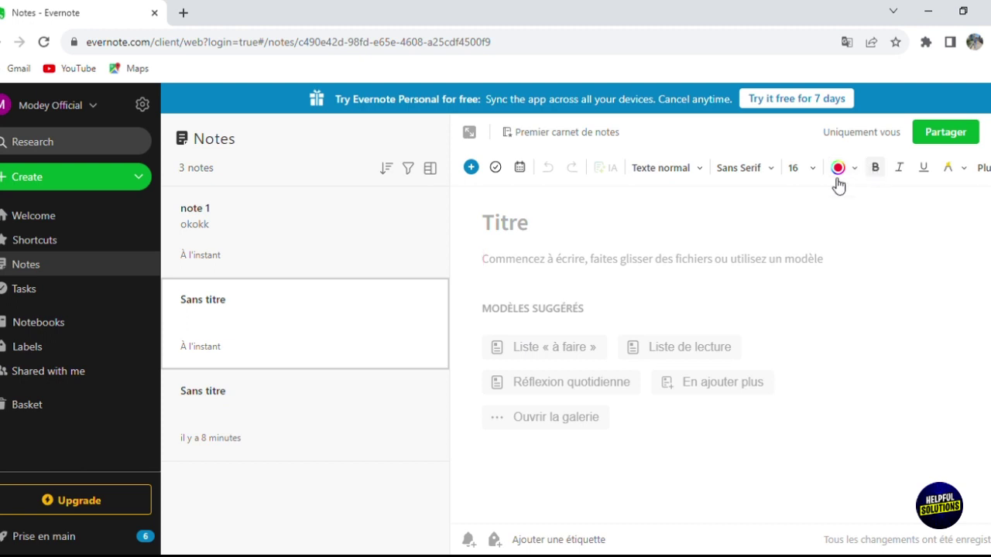
left_click(644, 176)
mouse_move(679, 248)
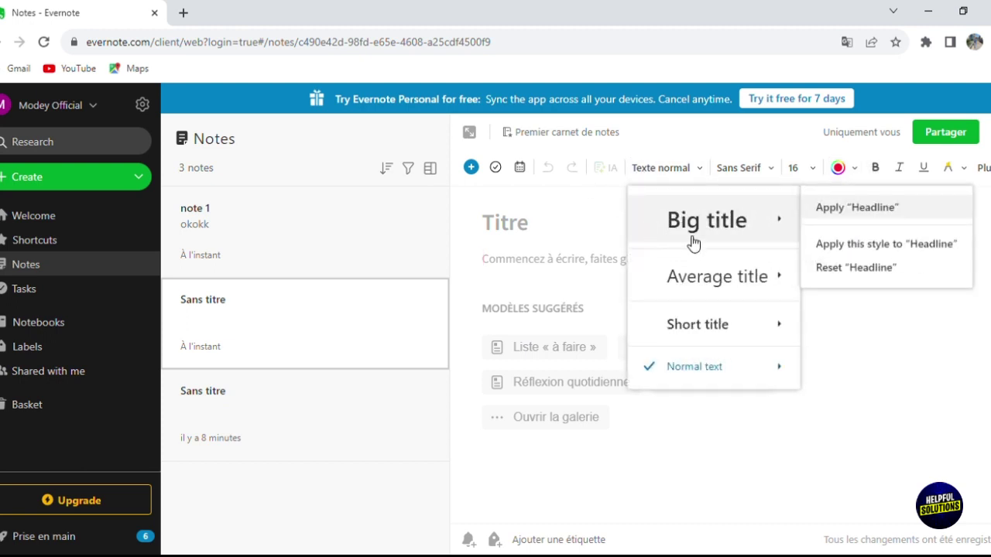
left_click(704, 236)
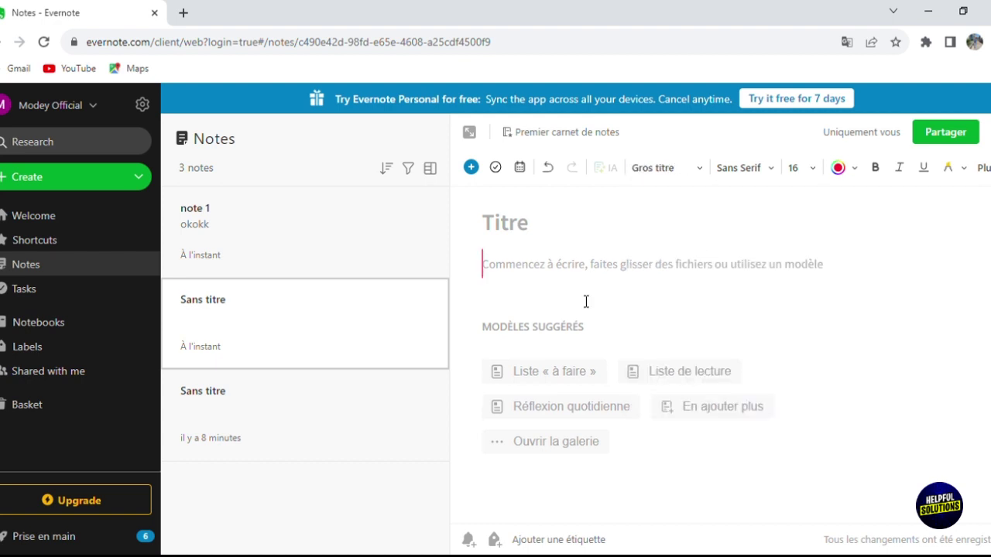
left_click(470, 168)
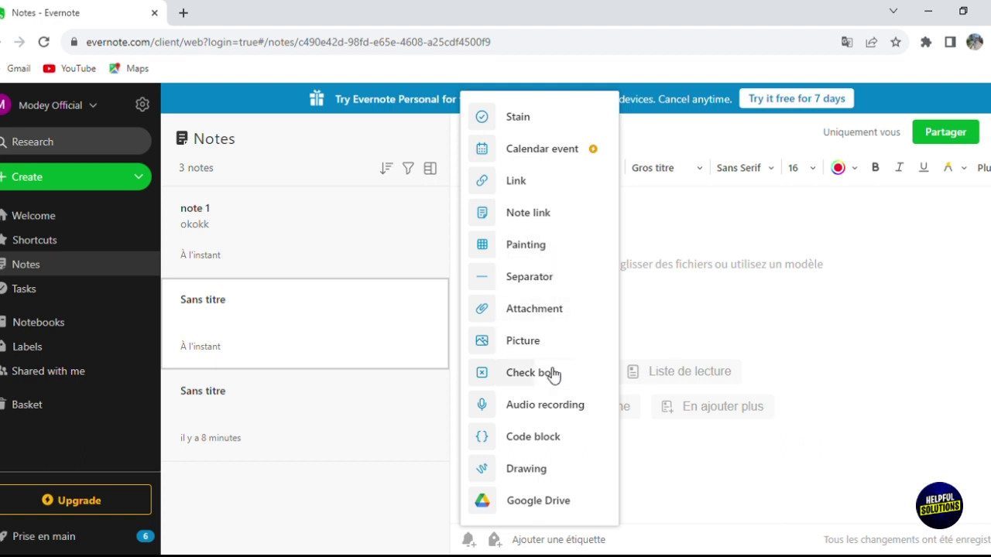
- Record audio into the note, attaching 08.12.2023 12.11.34.webm, and title the note 'record'
left_click(555, 422)
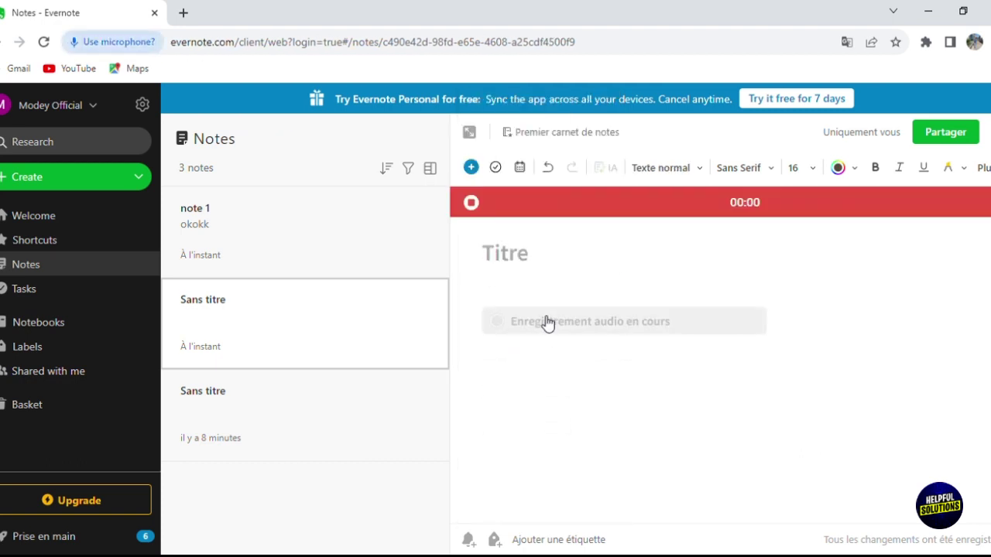
left_click(528, 267)
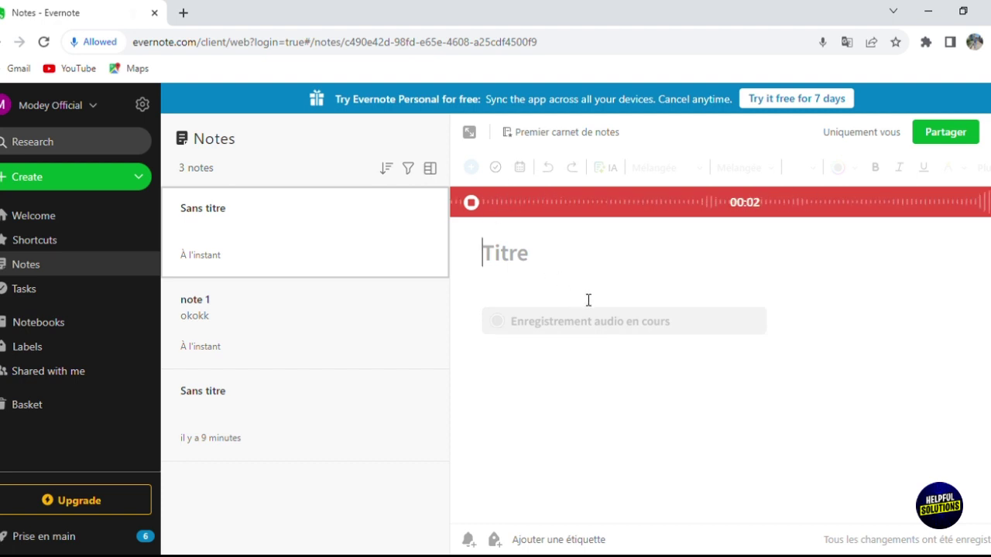
left_click(470, 203)
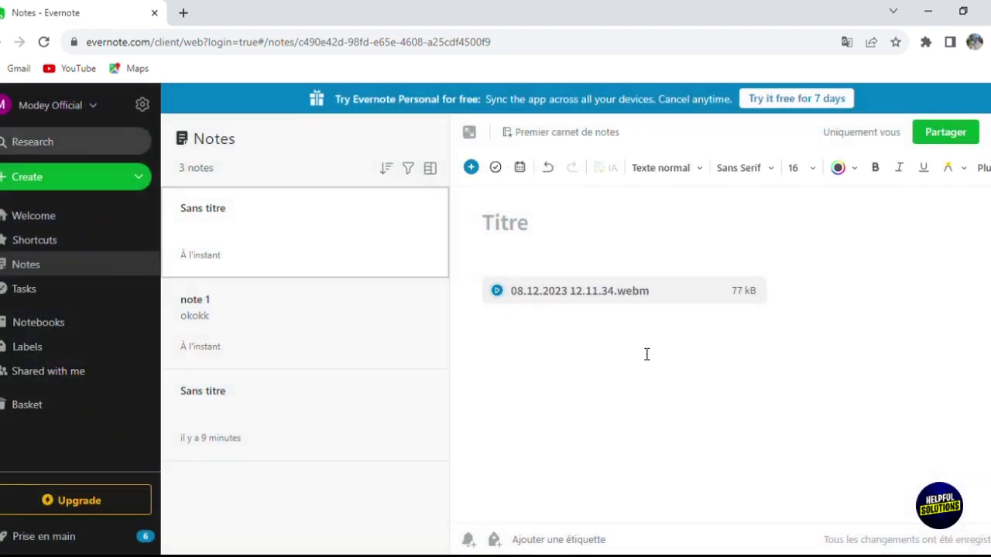
left_click(548, 234)
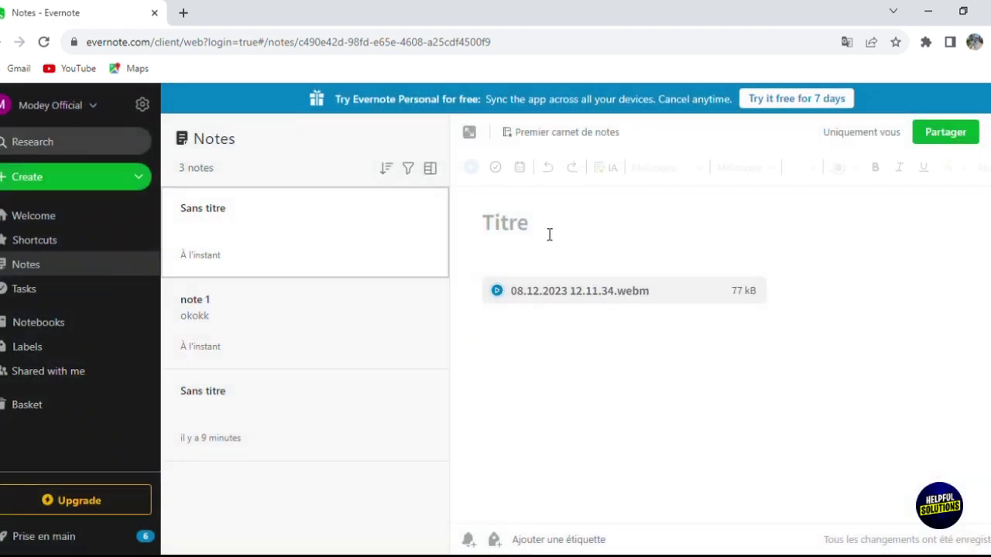
type("record")
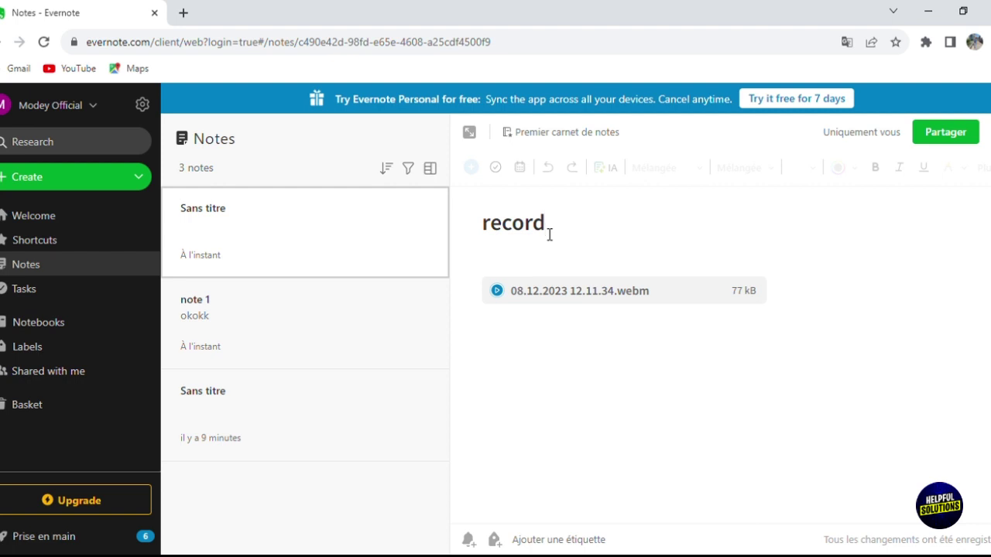
left_click(512, 323)
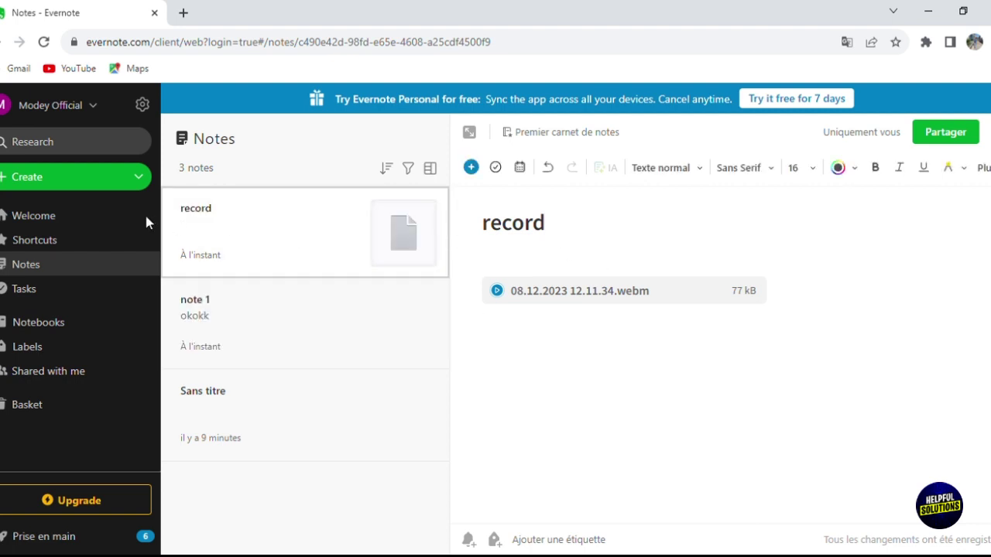
- Expand Shortcuts, open 'record' from Notes récentes, then go back to the Welcome page
left_click(55, 253)
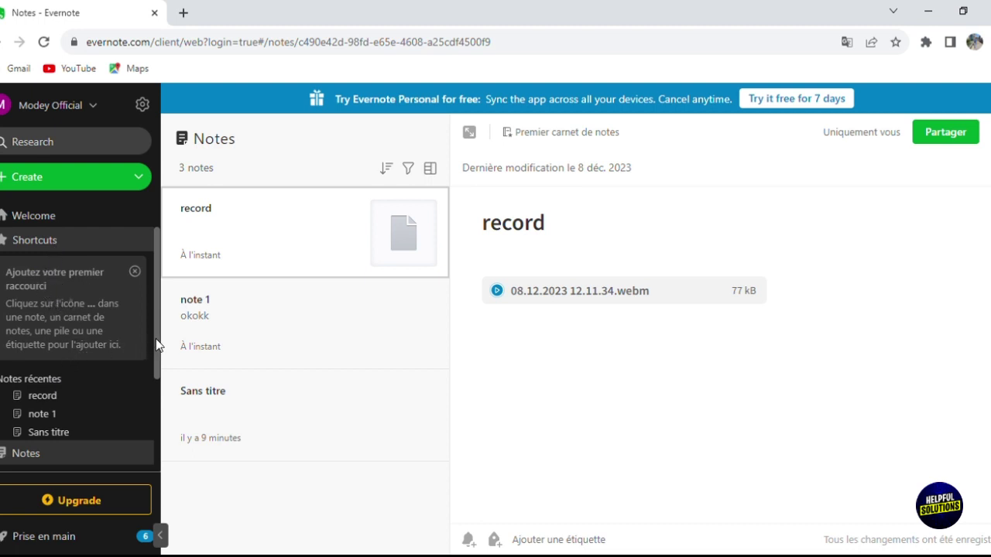
left_click_drag(158, 342, 162, 365)
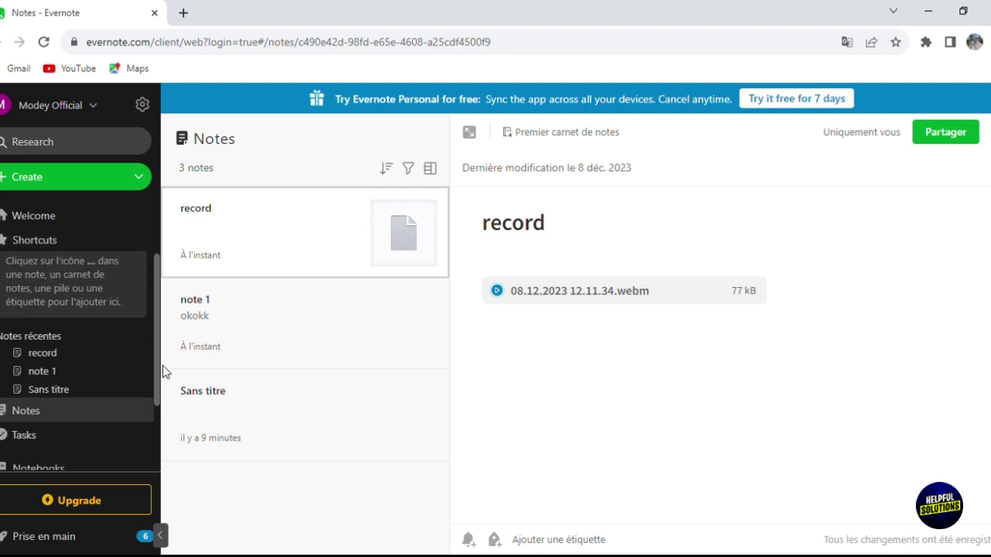
left_click(40, 356)
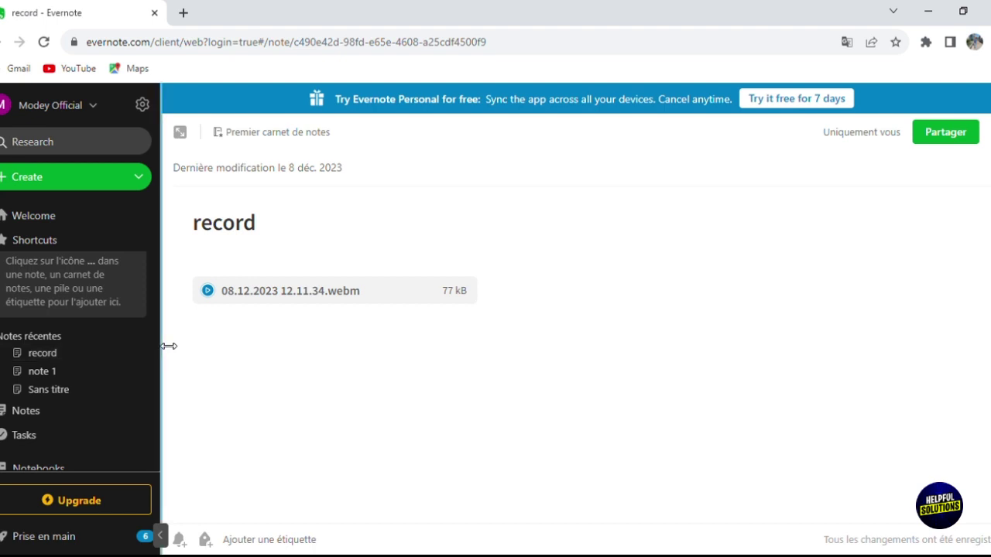
left_click_drag(163, 345, 161, 325)
left_click(48, 217)
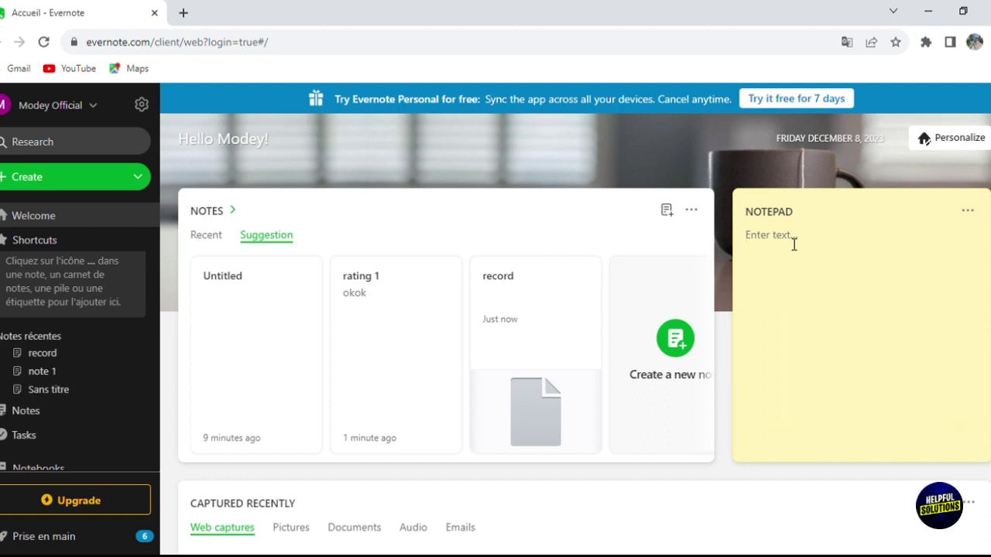
- Write 'notes for to day' in the home Notepad, then open and dismiss its options menu
left_click(794, 245)
type("notes t")
left_click(968, 213)
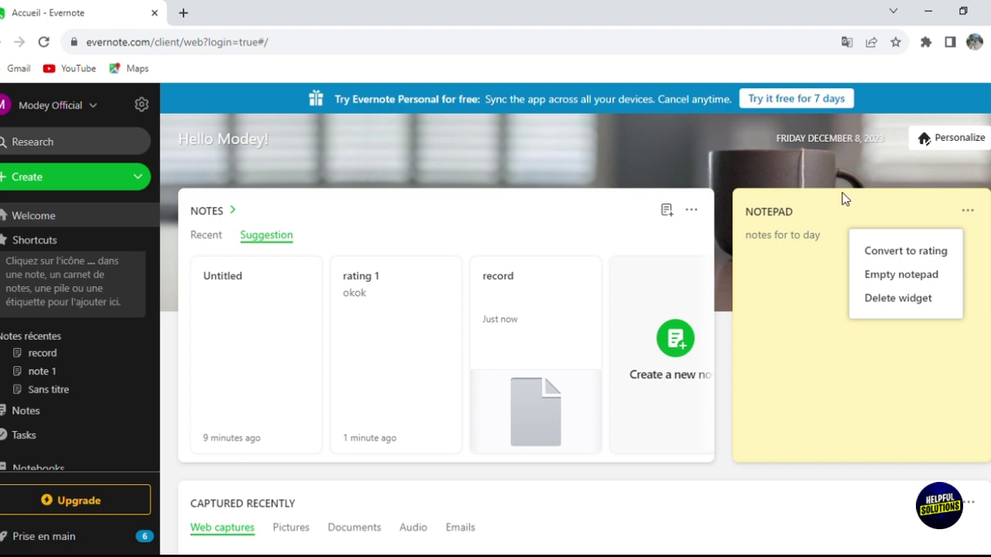
key("Escape")
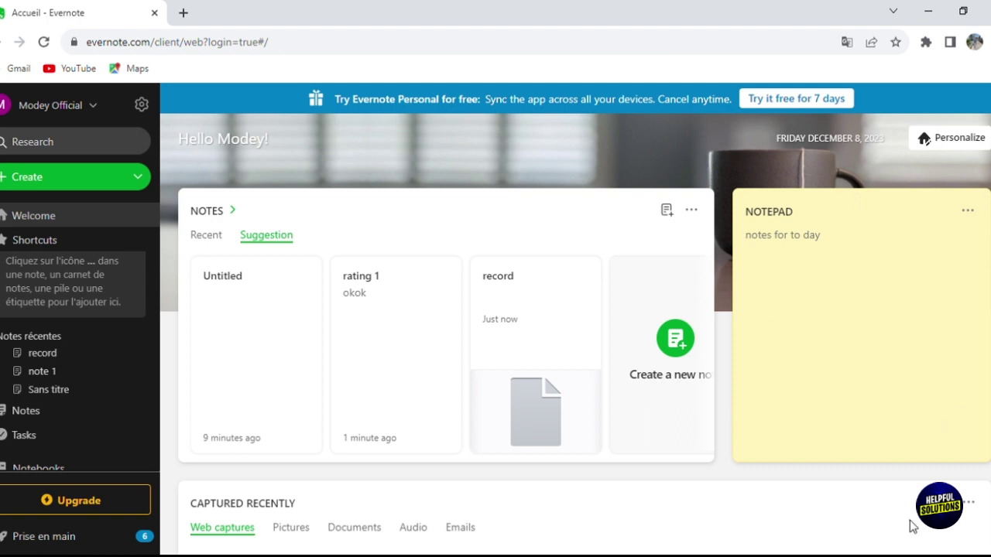
scroll(912, 525, "down", 4)
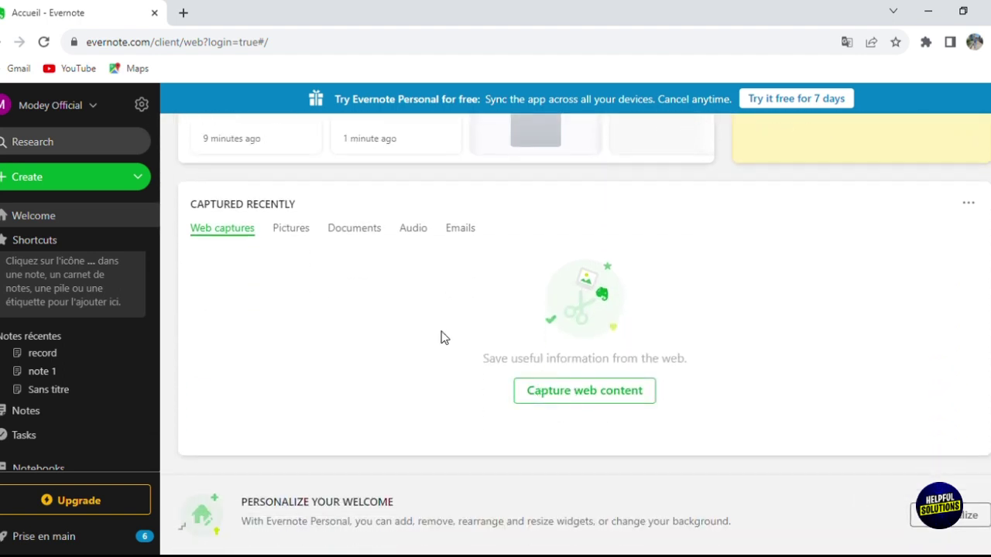
left_click(557, 390)
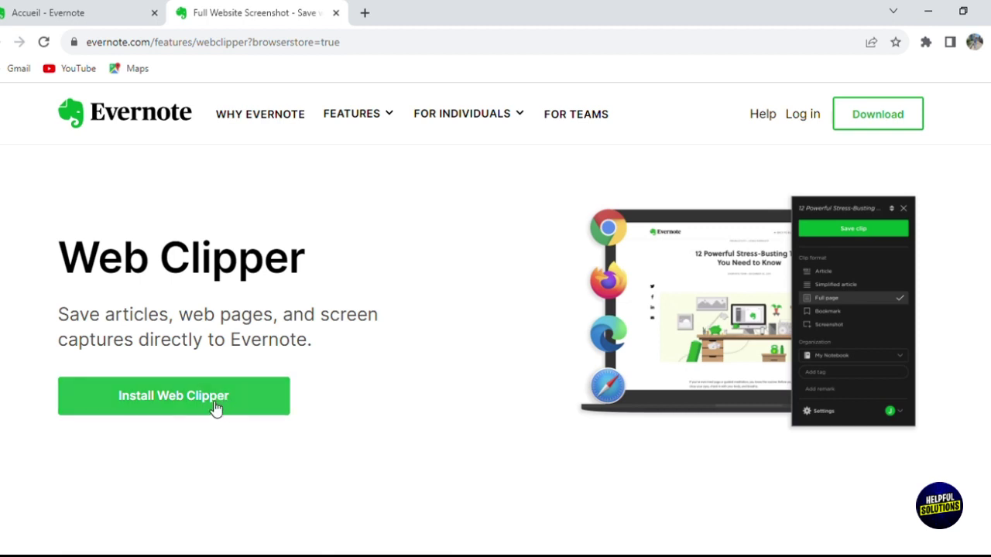
left_click(336, 13)
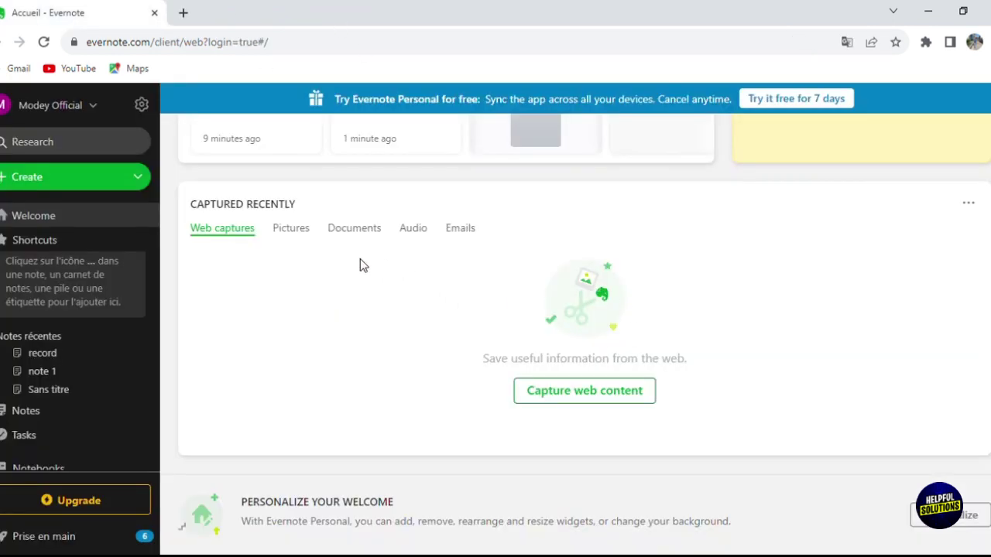
- Browse the Pictures, Documents and Audio captures to find the 'record' note, then collapse Shortcuts
left_click(299, 235)
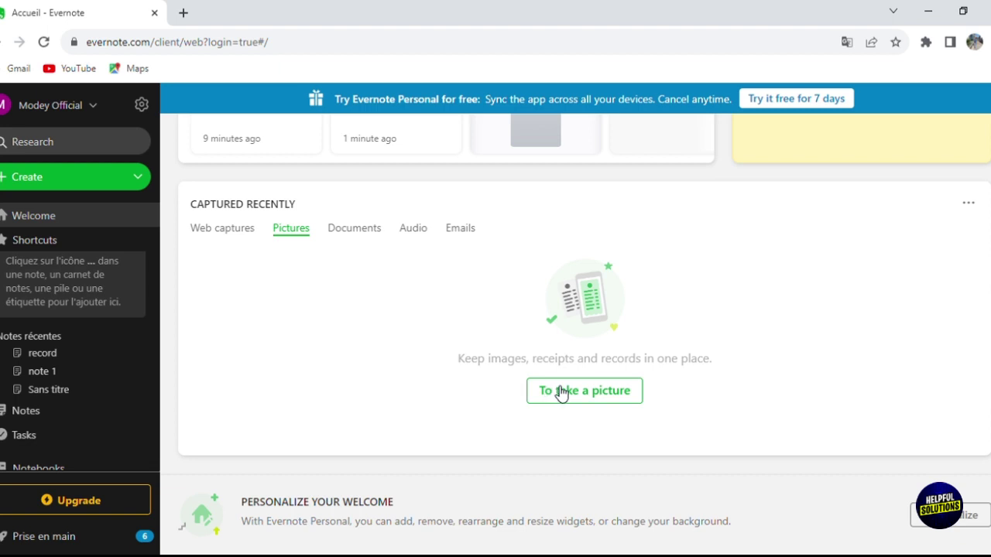
left_click(358, 235)
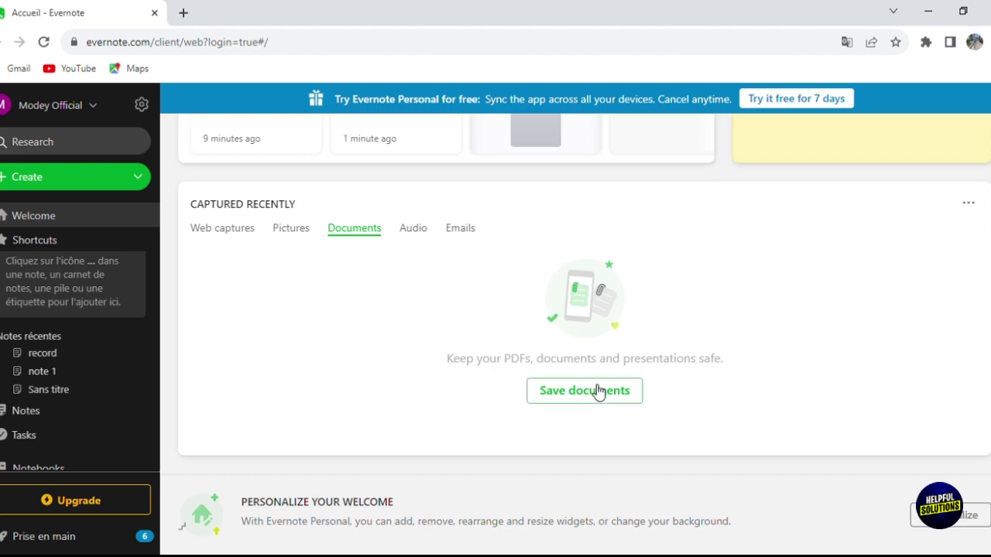
left_click(412, 230)
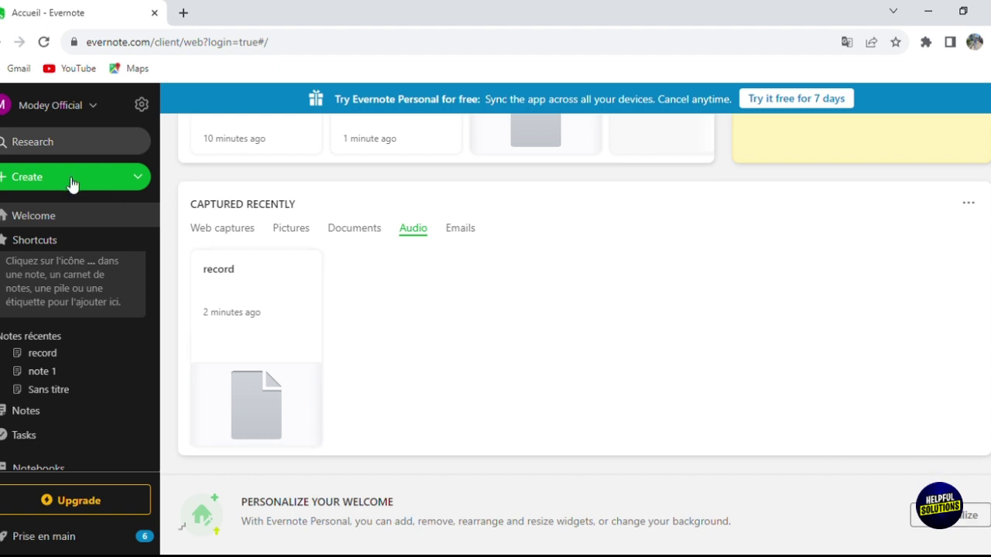
left_click(2, 243)
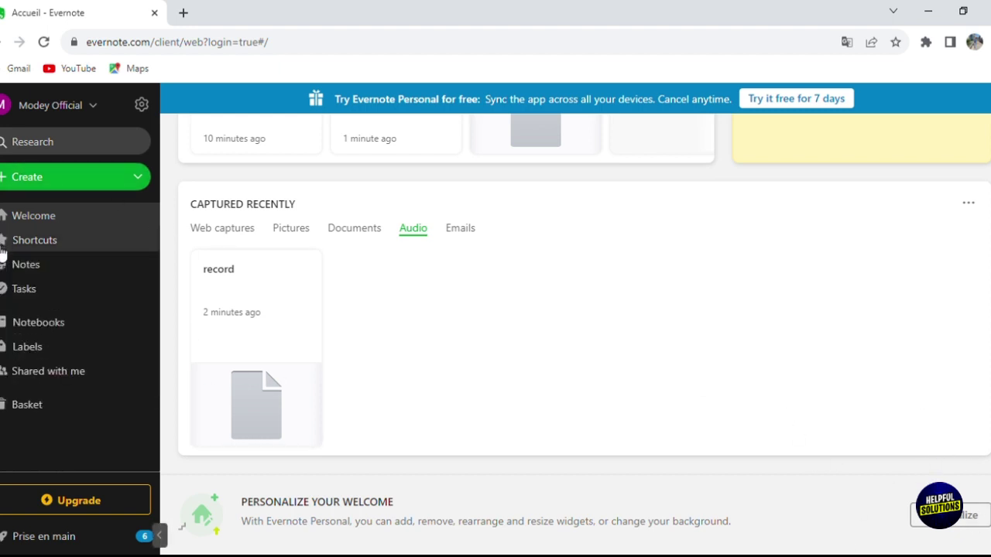
- In Tasks, draft 'task 1' due today, decline the upgrade offer, and cancel the task
left_click(12, 269)
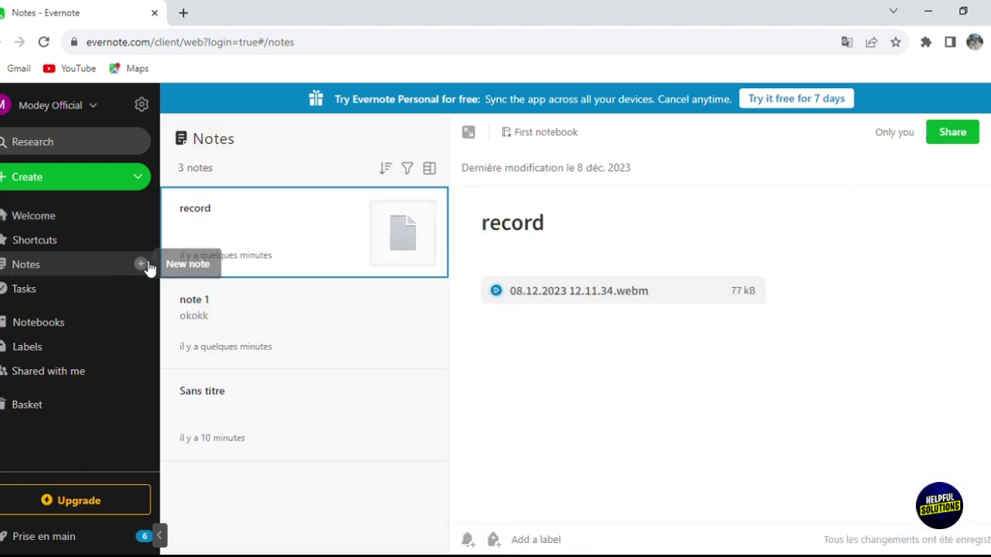
left_click(76, 292)
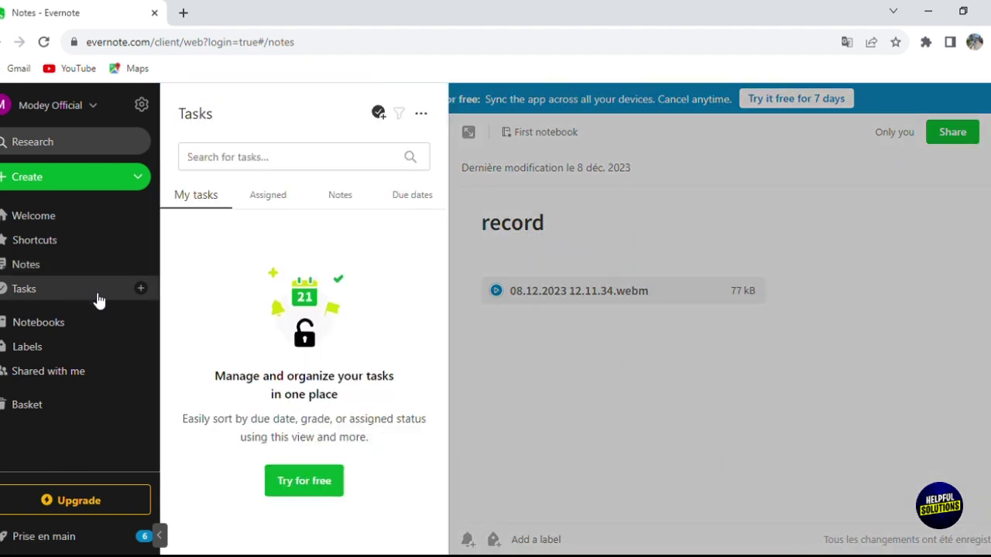
left_click(141, 289)
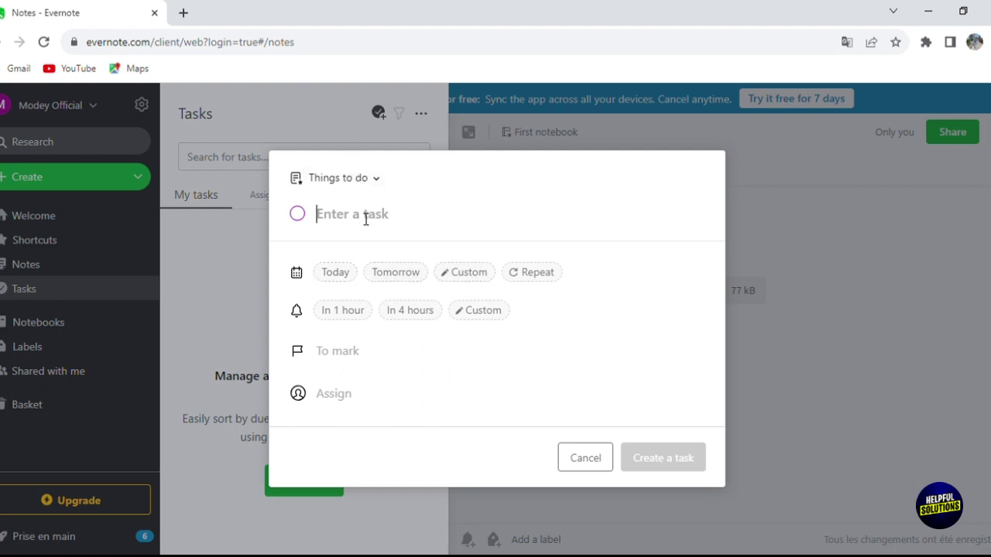
type("task 1")
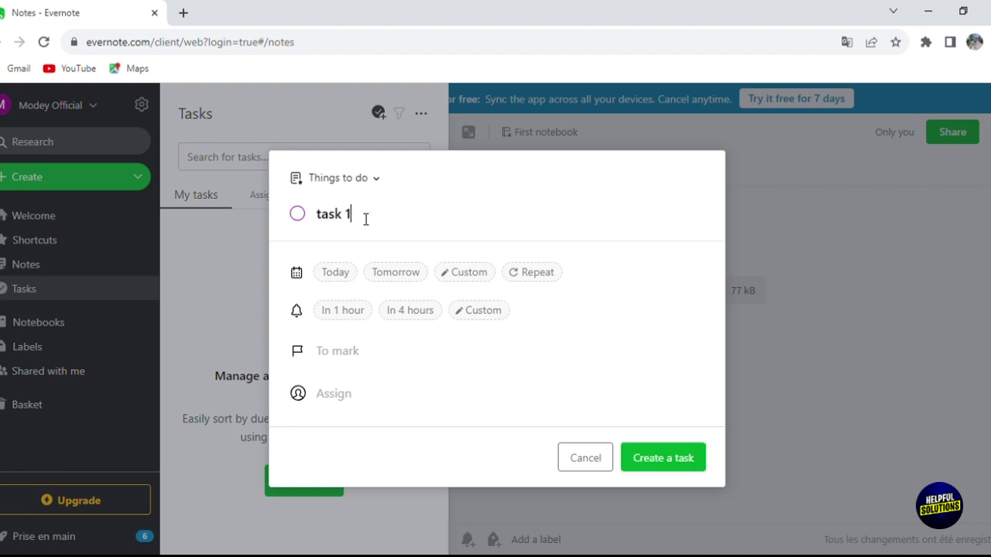
left_click(347, 274)
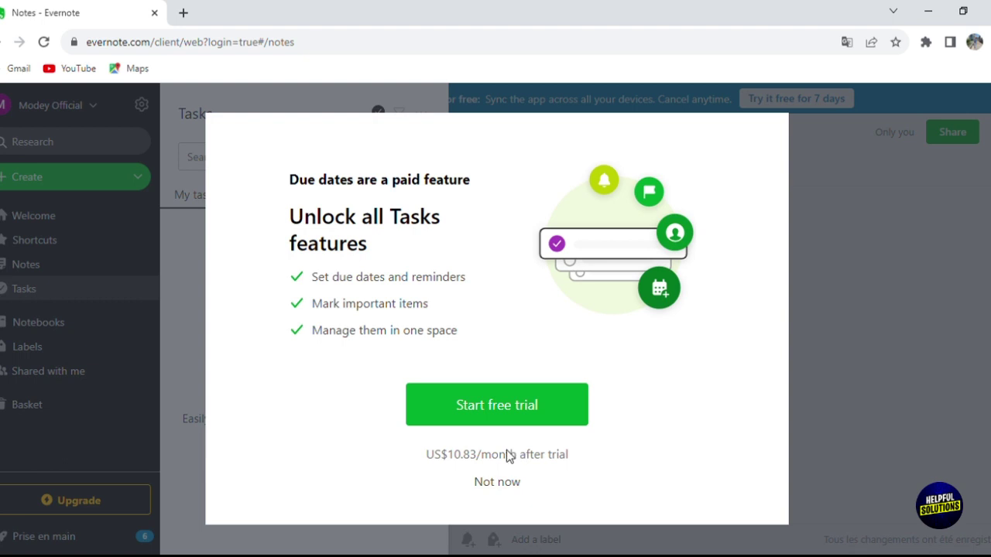
left_click(500, 486)
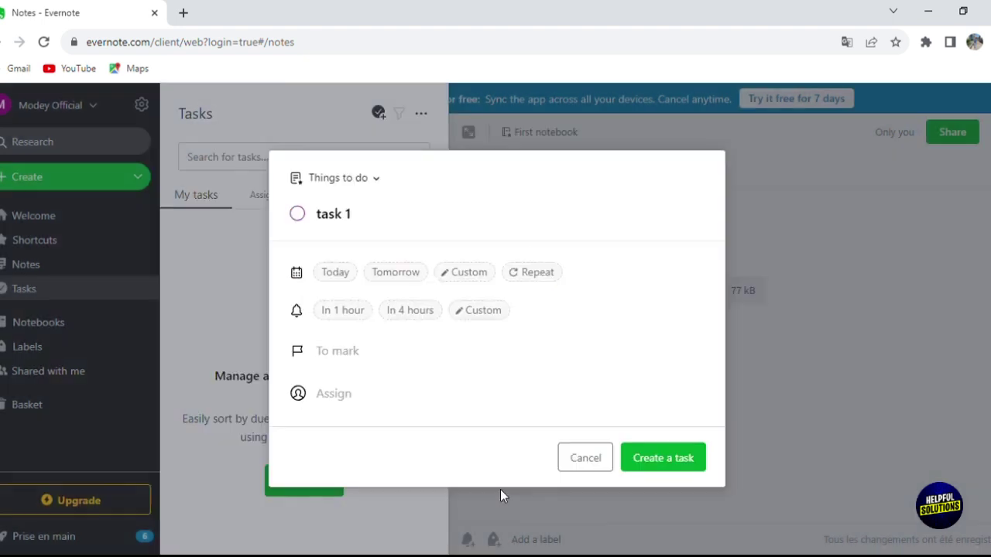
left_click(586, 459)
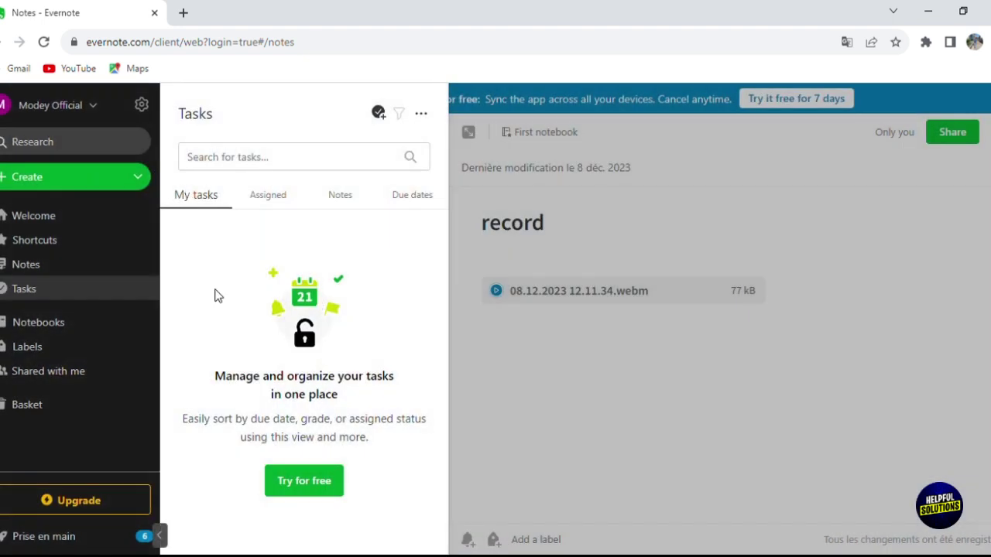
- Check the Assigned and Notes task tabs, then go to the Notebooks page
left_click(252, 202)
left_click(352, 196)
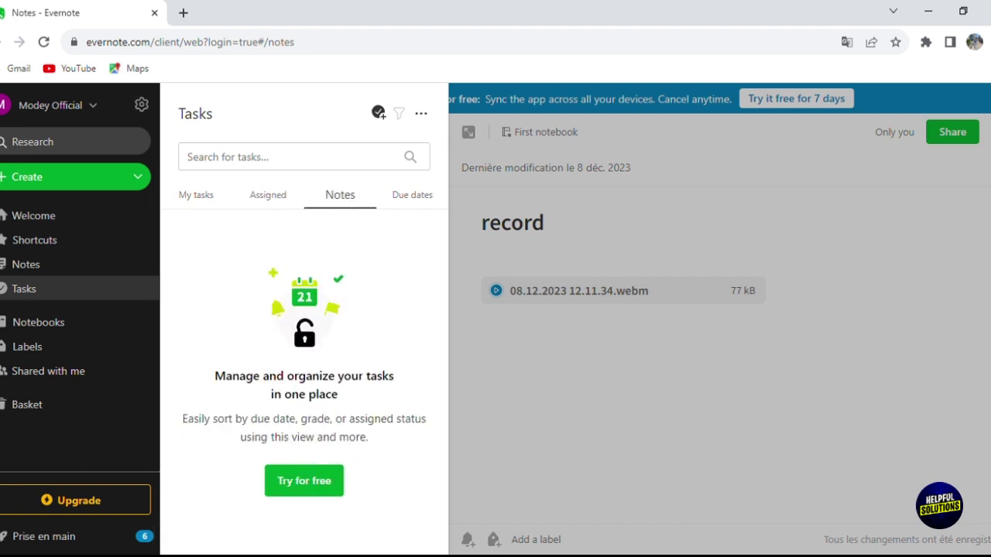
left_click(54, 322)
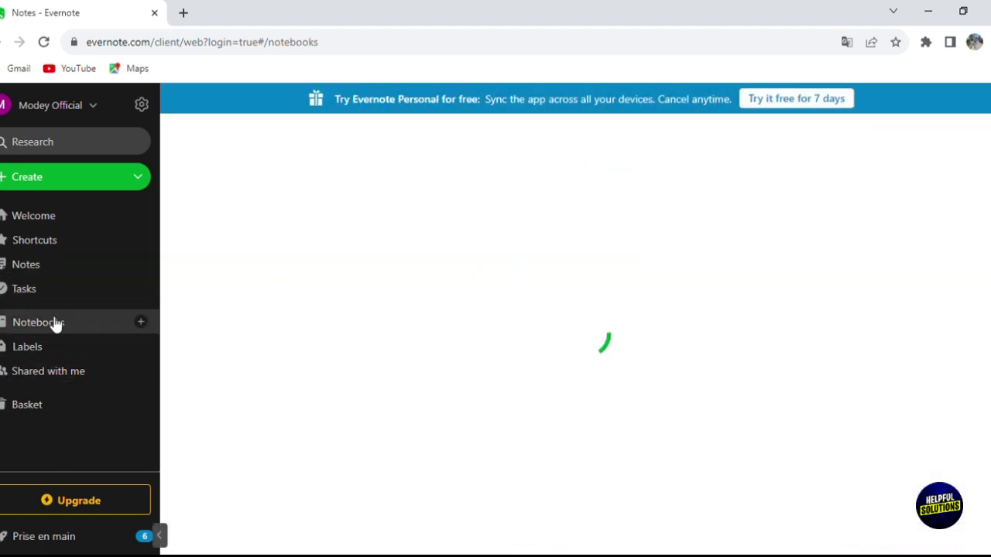
- Try adding a notebook, decline the upgrade to stay on the free plan, then view Labels
left_click(139, 324)
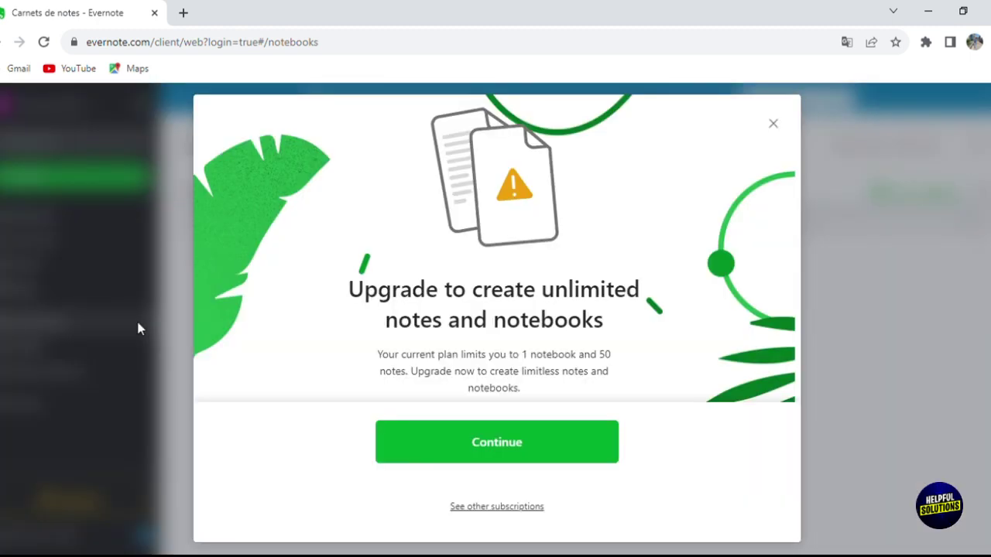
left_click(774, 123)
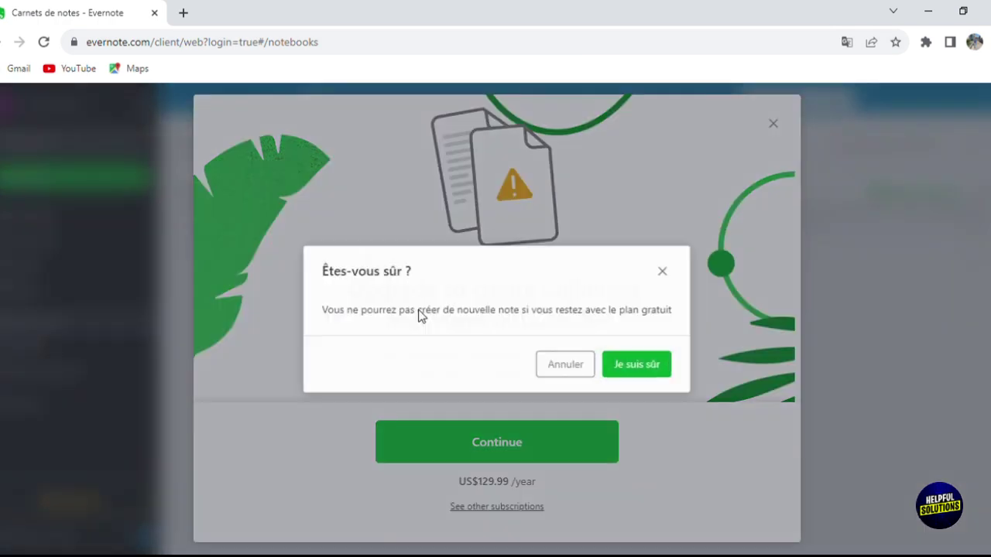
left_click(609, 367)
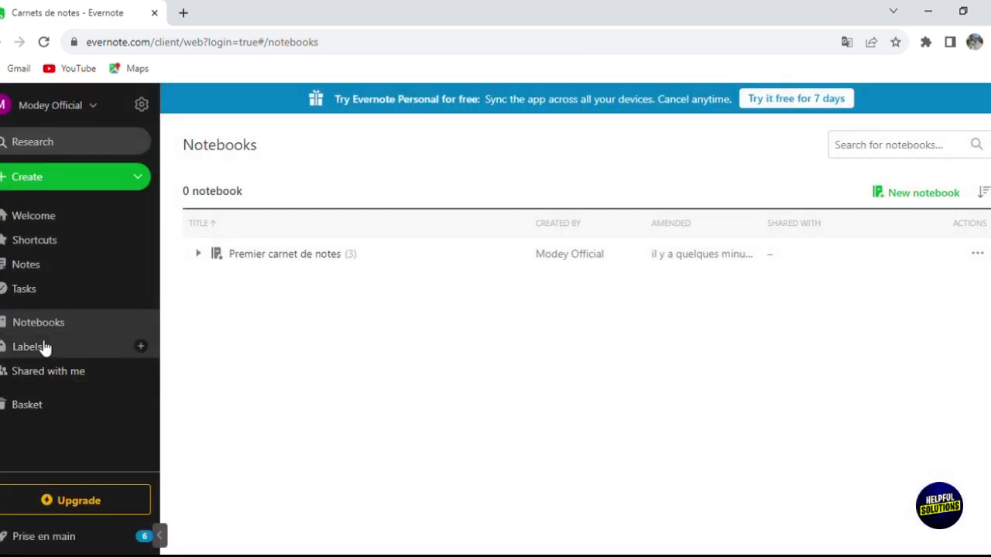
left_click(44, 348)
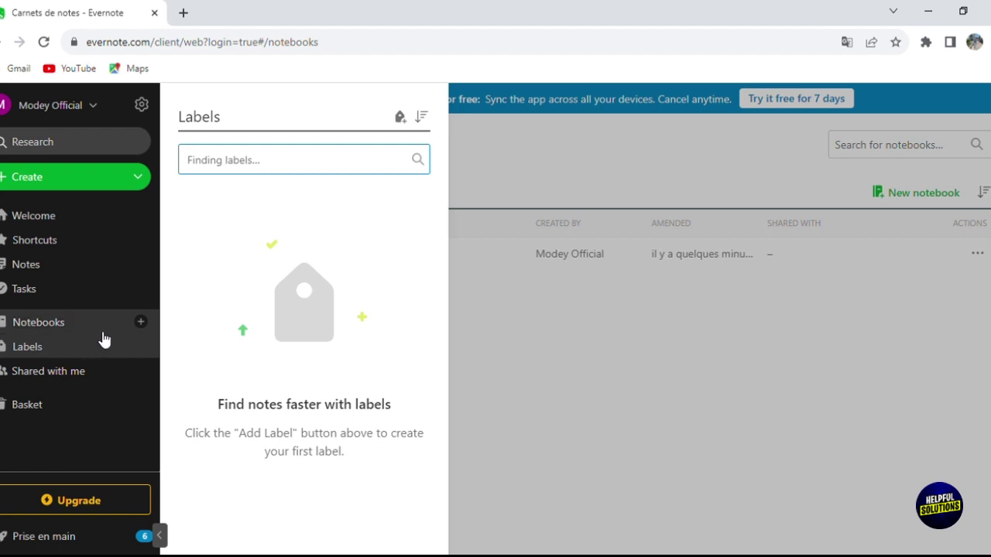
- Open the Shared with me page, which has no shared items
left_click(97, 376)
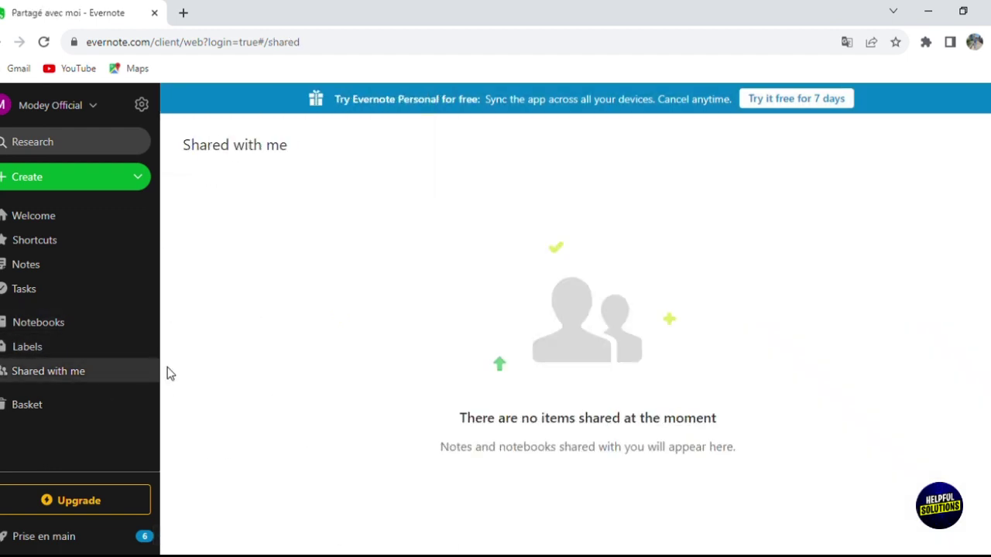